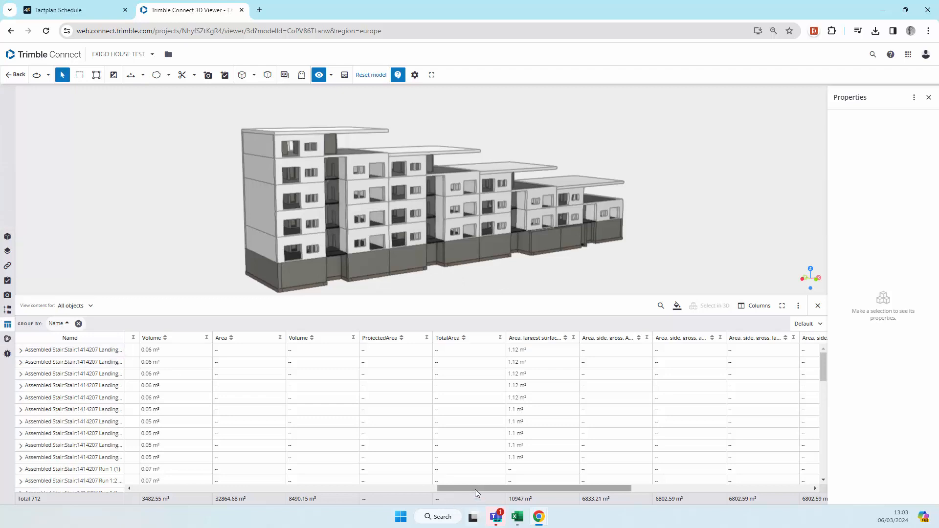
# Apply the "Exigo House - Data Table preset" column preset to the model's data table.
pyautogui.moveTo(474, 488); pyautogui.dragTo(615, 419)
pyautogui.scroll(-5, 651, 400)
pyautogui.scroll(5, 652, 400)
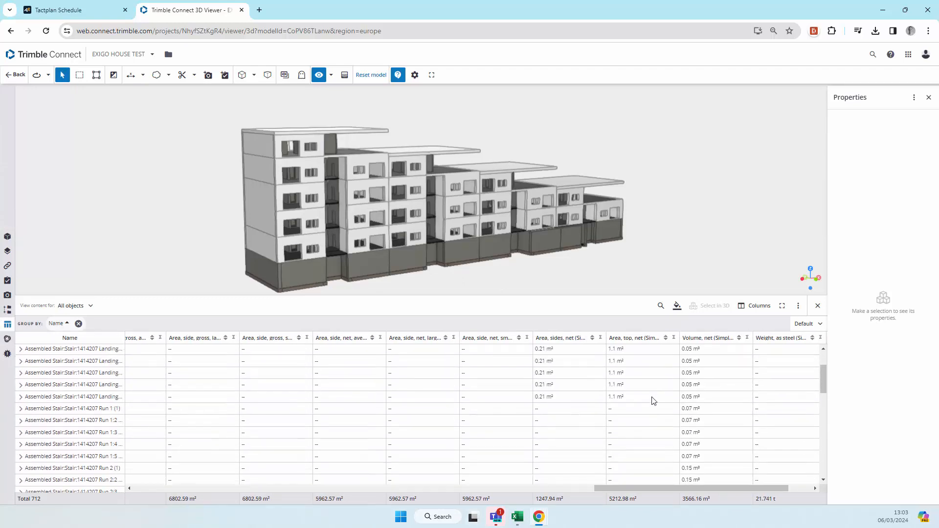
pyautogui.click(758, 306)
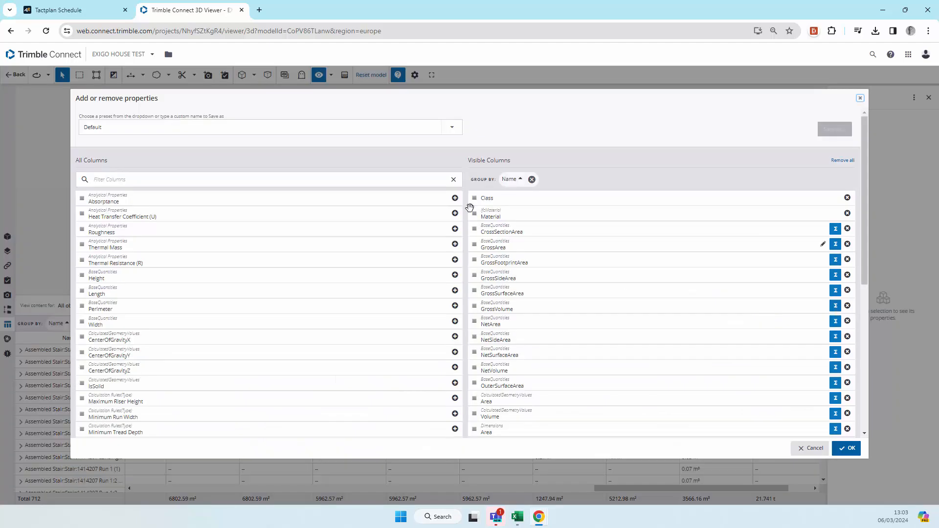
pyautogui.click(452, 129)
pyautogui.click(346, 171)
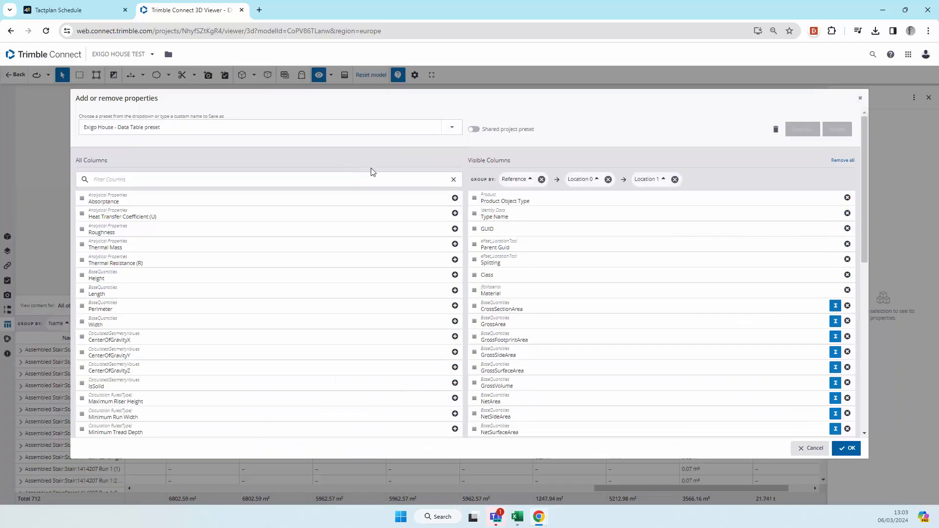
pyautogui.scroll(-4, 707, 229)
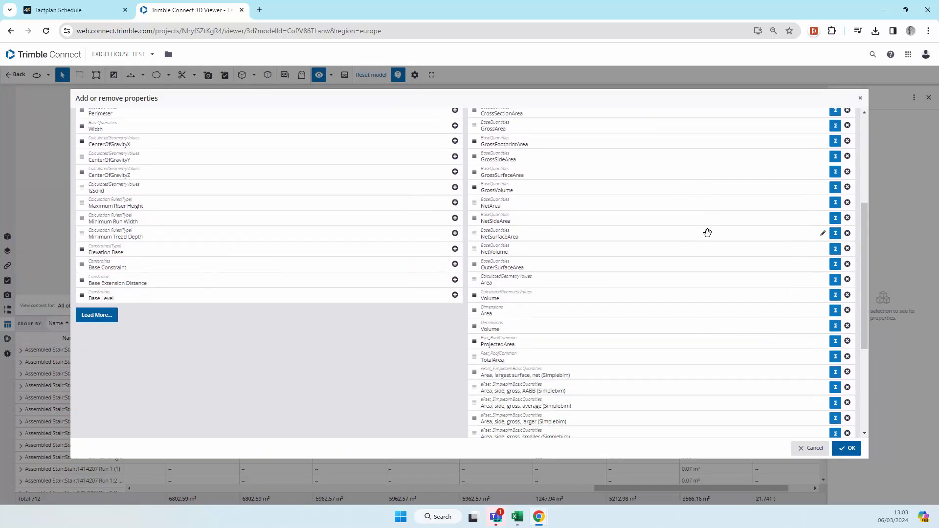
pyautogui.click(845, 449)
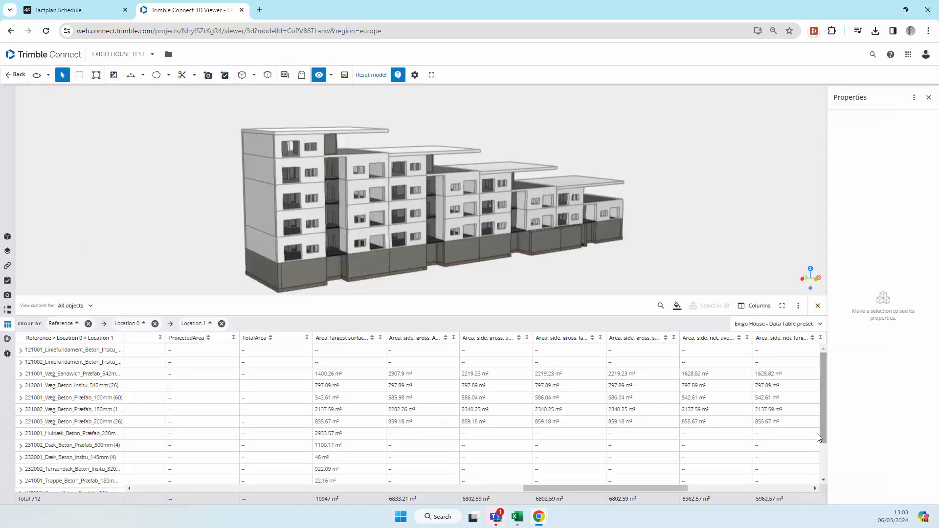
# Highlight the 121001_Liniefundament_Beton_Insitu foundation group from the data table in the 3D model.
pyautogui.click(51, 377)
pyautogui.click(126, 347)
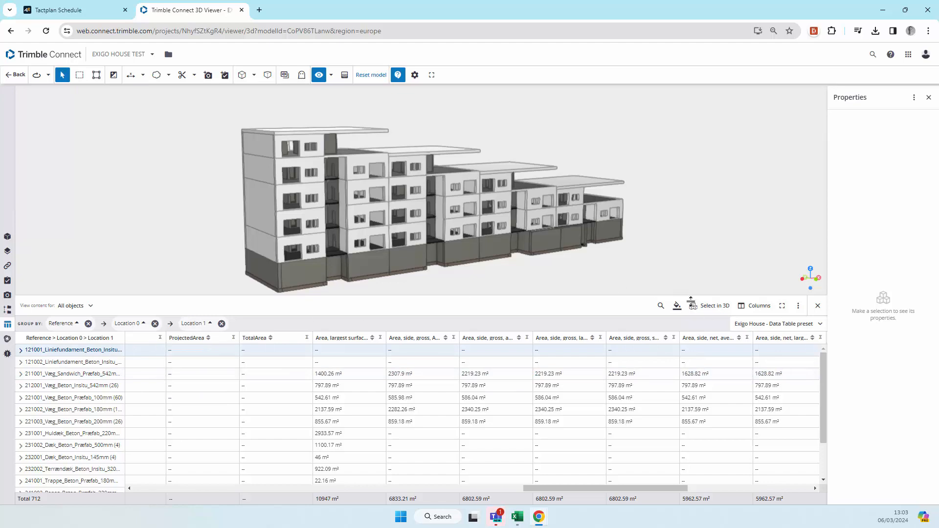
pyautogui.click(711, 307)
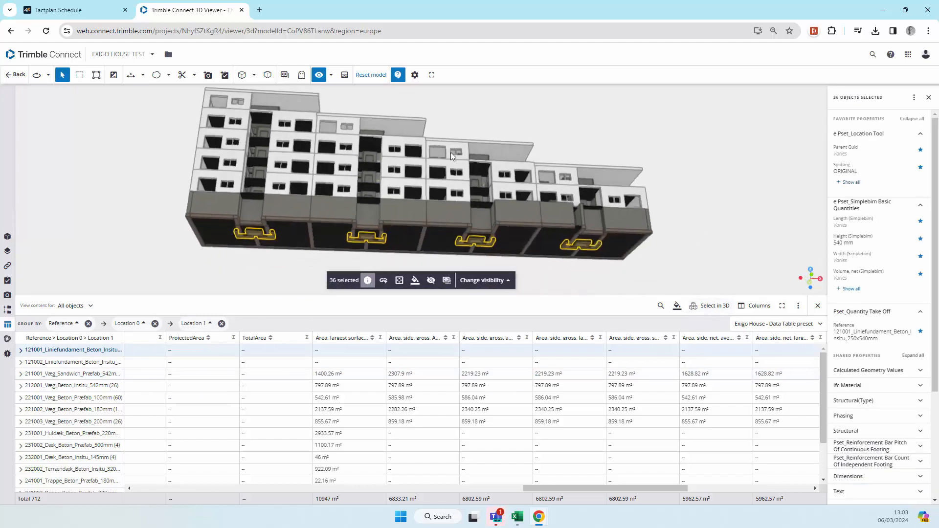
# Expand the 121001 foundation group, highlight its OPG 2 objects in 3D, check their quantities and clear the selection.
pyautogui.click(22, 351)
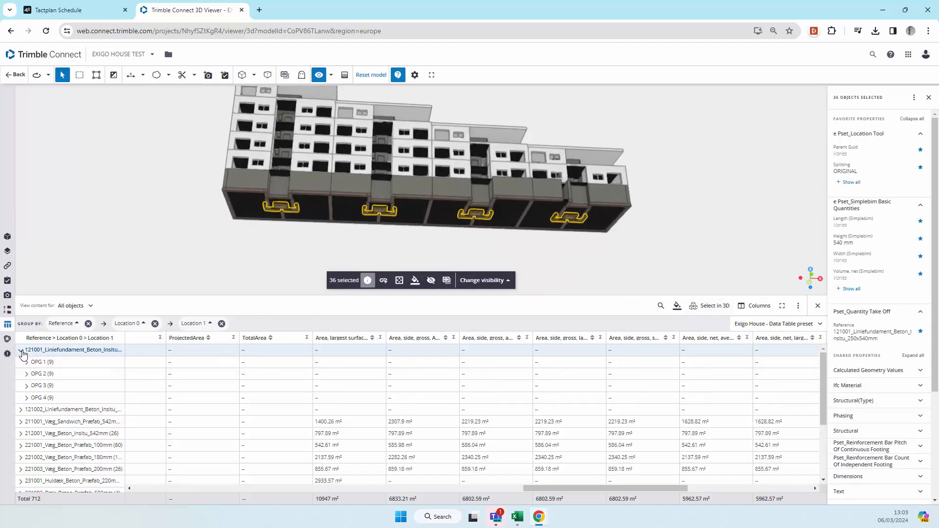
pyautogui.click(56, 377)
pyautogui.click(711, 308)
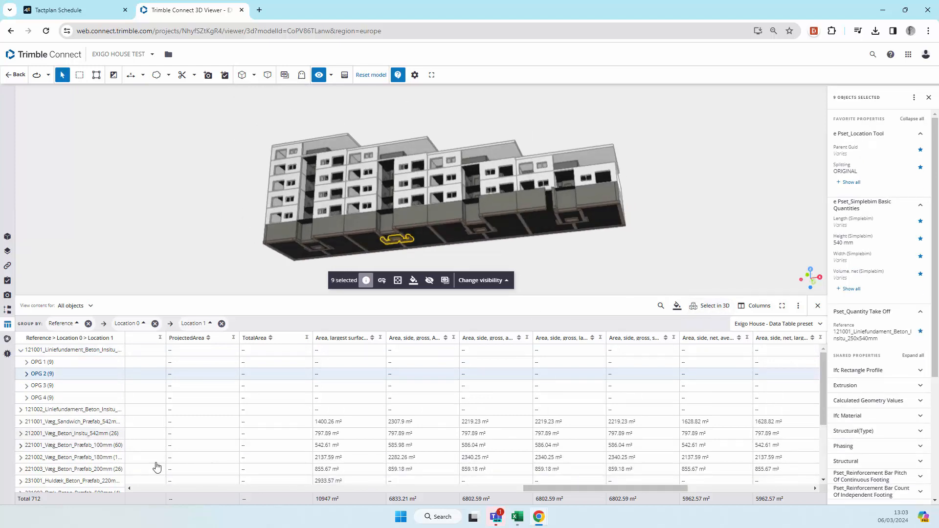
pyautogui.moveTo(570, 488); pyautogui.dragTo(661, 488)
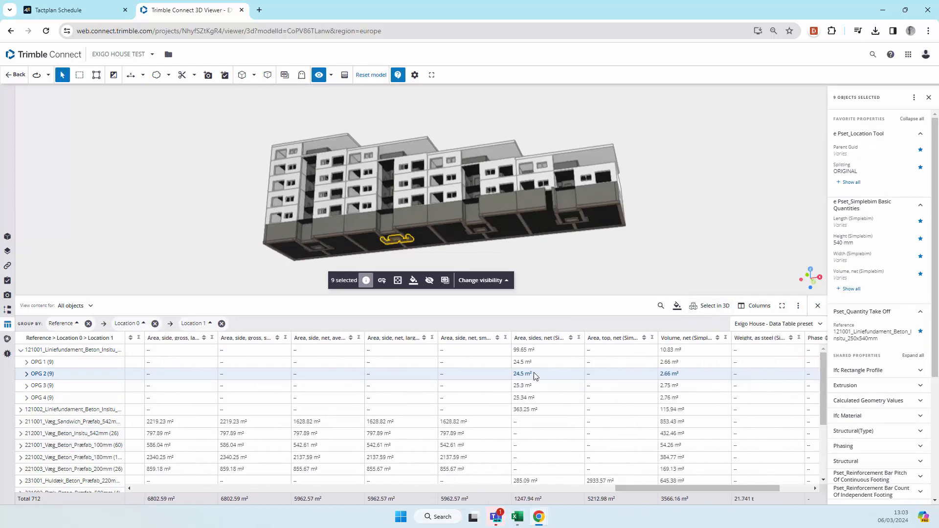
pyautogui.click(695, 213)
pyautogui.moveTo(693, 212); pyautogui.dragTo(704, 267)
# Export the data table to CSV using the current groups, default precision and auto-detected column separator.
pyautogui.click(797, 306)
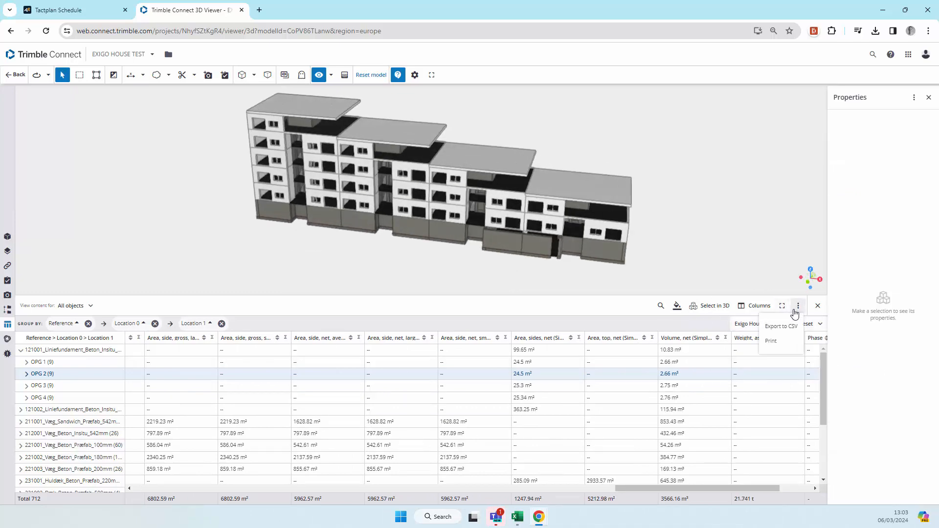
pyautogui.click(782, 326)
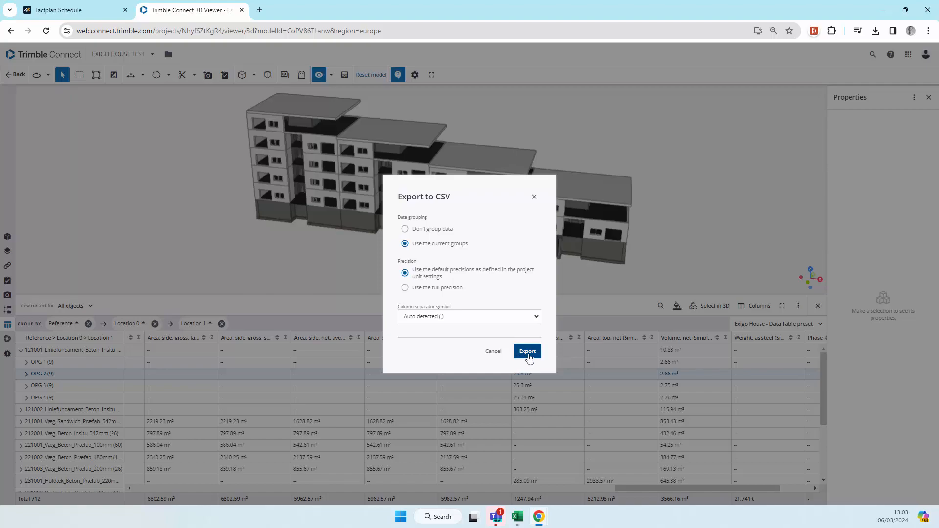
pyautogui.click(527, 352)
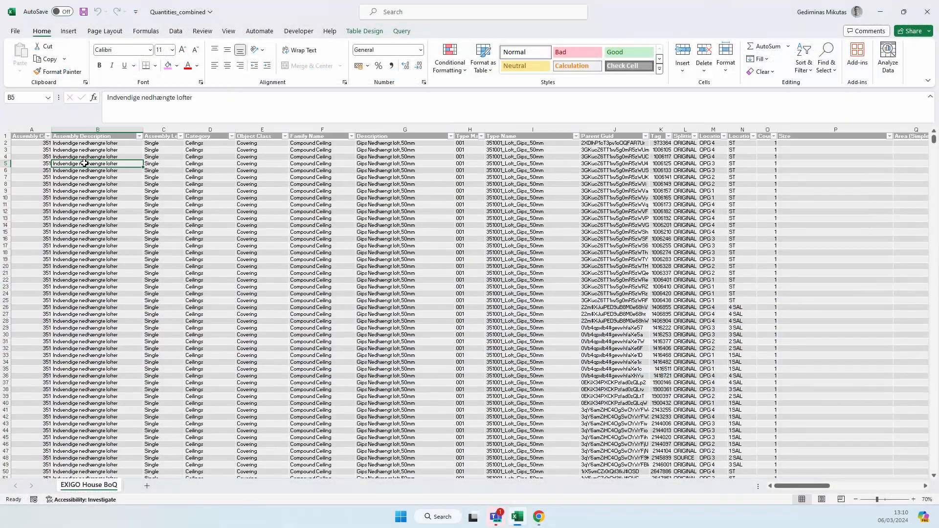
# In the Excel workbook Quantities_combined, create a PivotTable from the entire Combined_QTO table on a new worksheet.
pyautogui.hotkey('shift', 'space')
pyautogui.moveTo(795, 488)
pyautogui.mouseDown()
pyautogui.moveTo(889, 484)
pyautogui.moveTo(777, 486)
pyautogui.mouseUp()
pyautogui.click(96, 201)
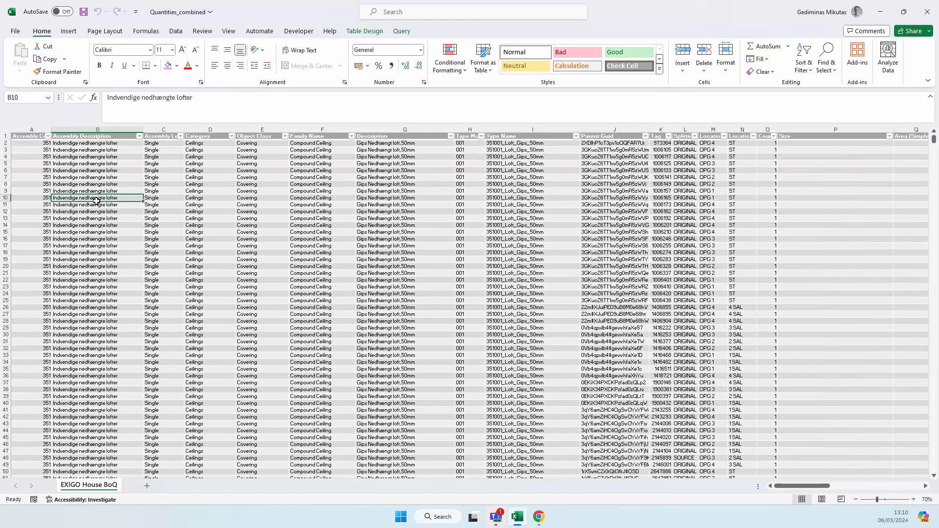
pyautogui.hotkey('ctrl', 'a')
pyautogui.click(69, 31)
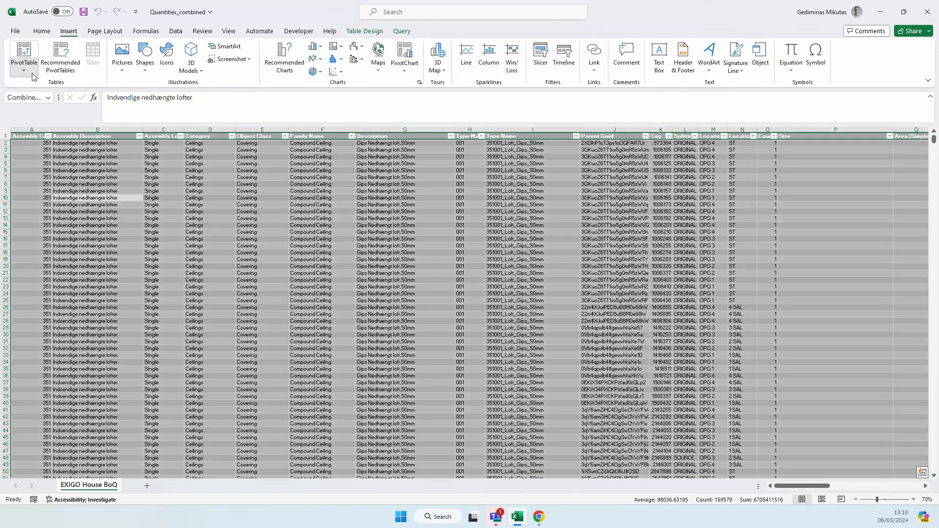
pyautogui.press('Escape')
pyautogui.click(24, 68)
pyautogui.click(40, 82)
pyautogui.click(544, 255)
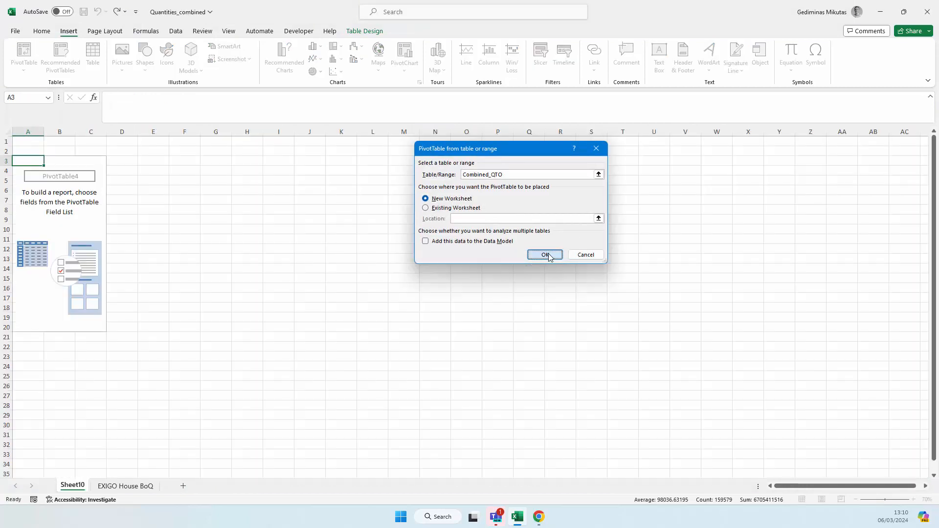
# Lay out the PivotTable with Type Name as rows, Location 0 and Location 1 as columns, and Tactplan qnty as values.
pyautogui.scroll(-1, 810, 272)
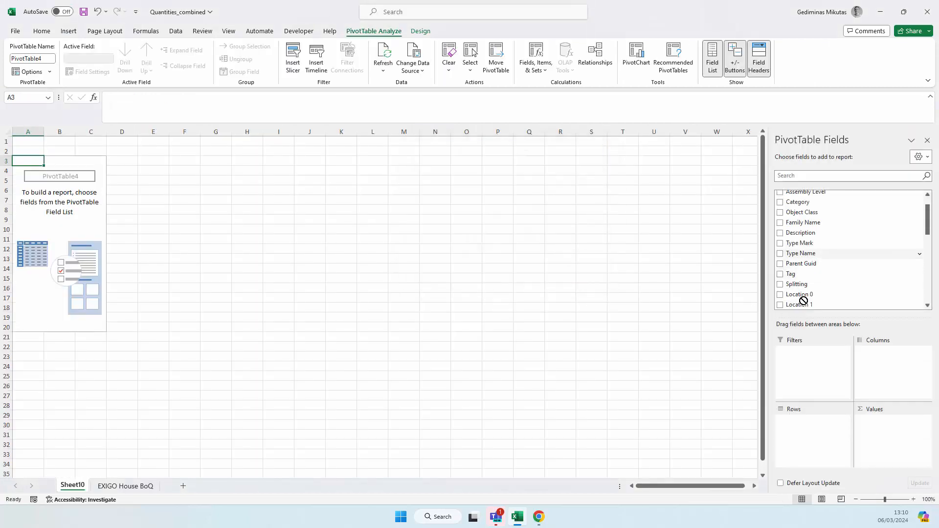
pyautogui.moveTo(801, 253); pyautogui.dragTo(808, 419)
pyautogui.moveTo(811, 297); pyautogui.dragTo(890, 350)
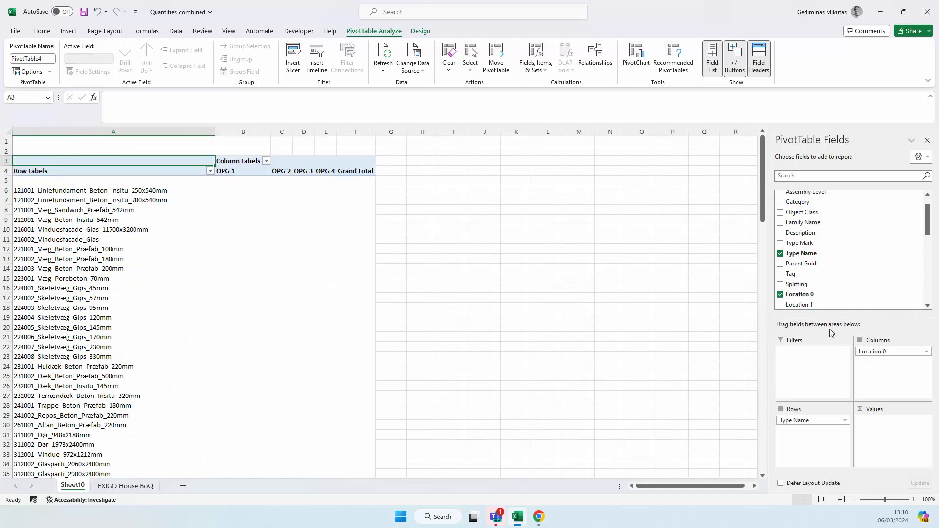
pyautogui.moveTo(802, 304); pyautogui.dragTo(890, 360)
pyautogui.scroll(-5, 820, 283)
pyautogui.scroll(-5, 821, 282)
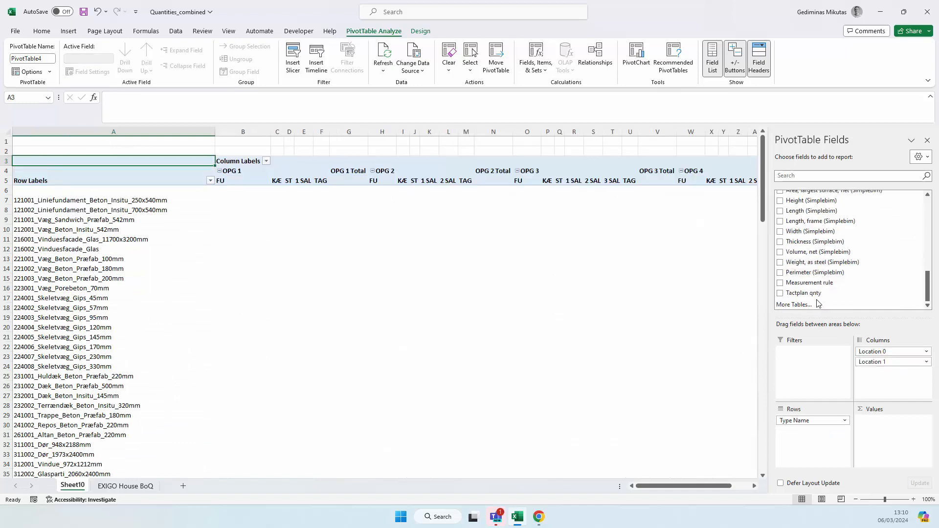
pyautogui.moveTo(812, 293); pyautogui.dragTo(870, 420)
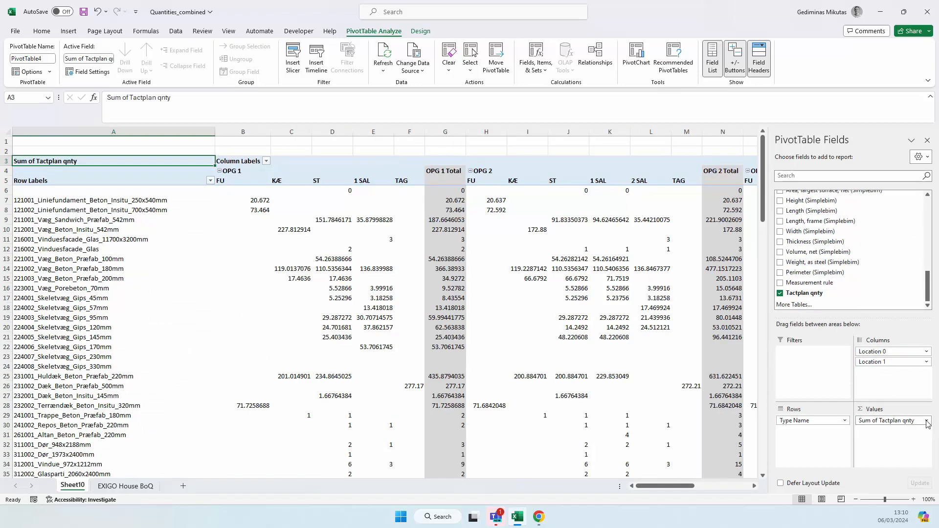
# Format the Sum of Tactplan qnty values as Number with 2 decimal places and review the resulting table.
pyautogui.click(927, 420)
pyautogui.click(870, 413)
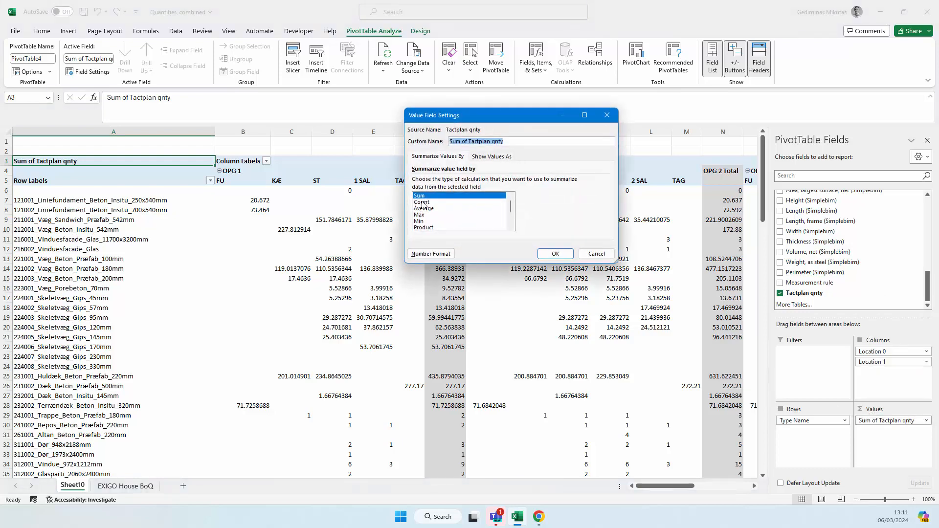
pyautogui.click(437, 254)
pyautogui.click(406, 120)
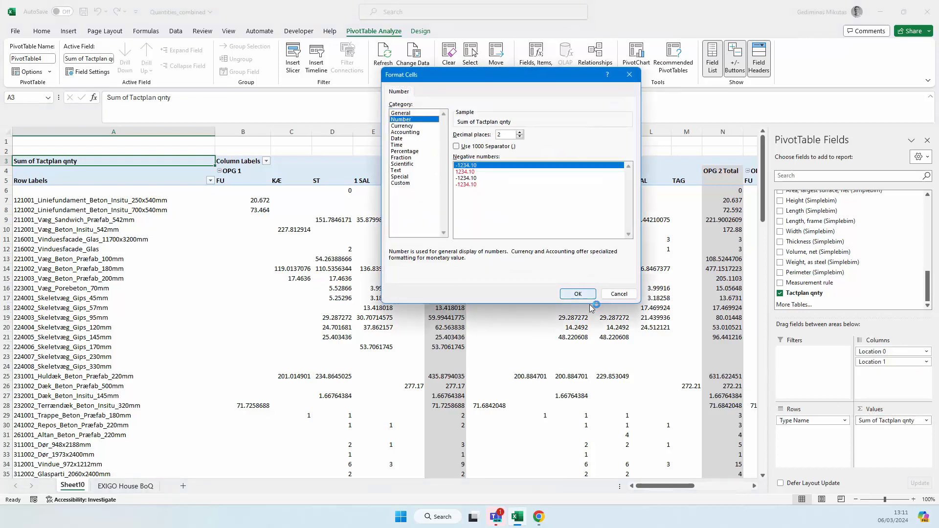
pyautogui.click(577, 294)
pyautogui.click(554, 253)
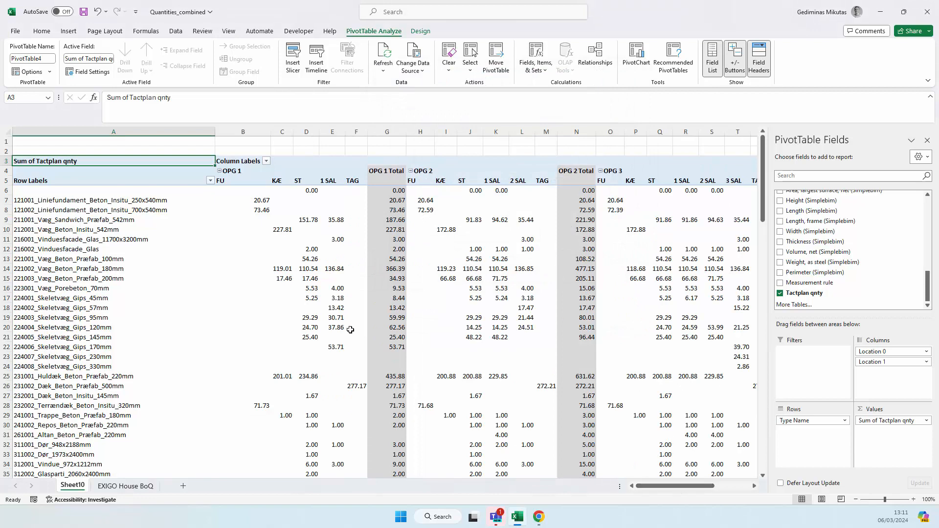
pyautogui.keyDown('ctrl'); pyautogui.scroll(-1, 348, 328); pyautogui.keyUp('ctrl')
pyautogui.scroll(-4, 195, 252)
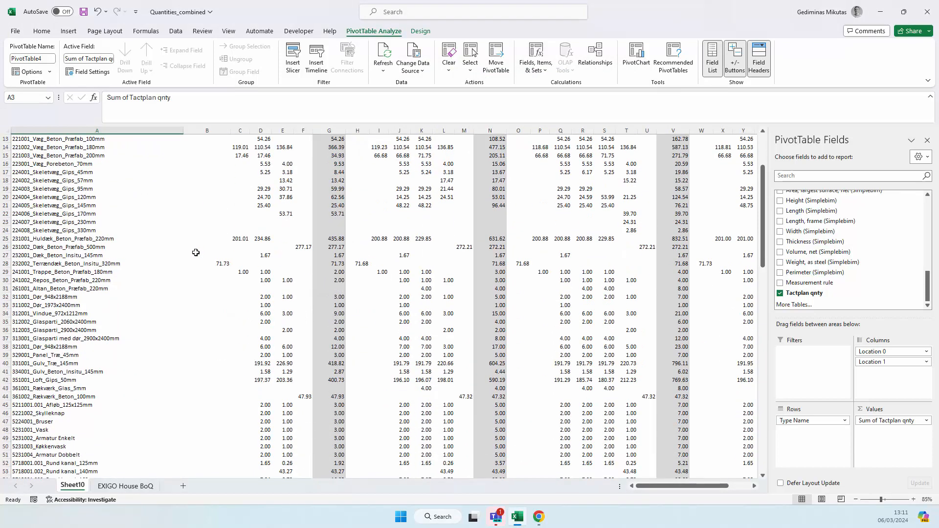
pyautogui.scroll(4, 193, 252)
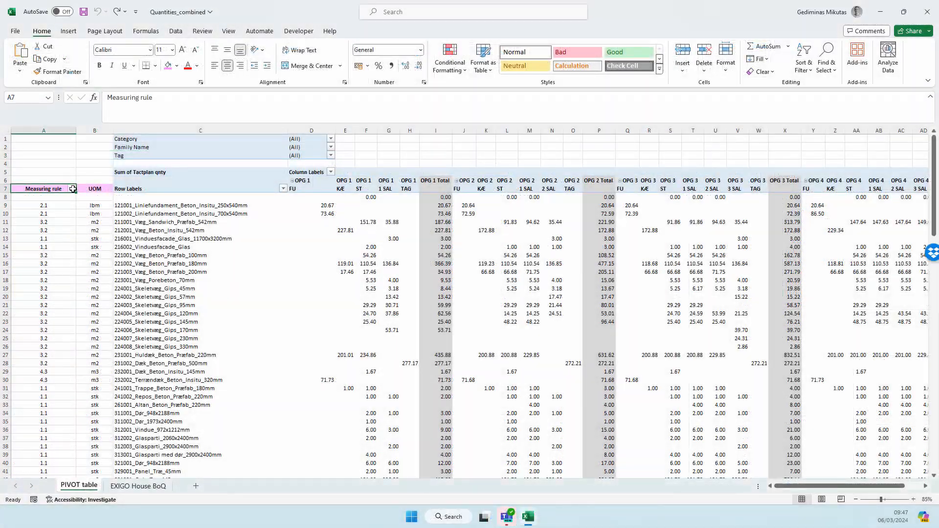
# Set the measuring rule to 4.3 for cells A9:A27 on the PIVOT table sheet and refresh the PivotTable.
pyautogui.click(60, 205)
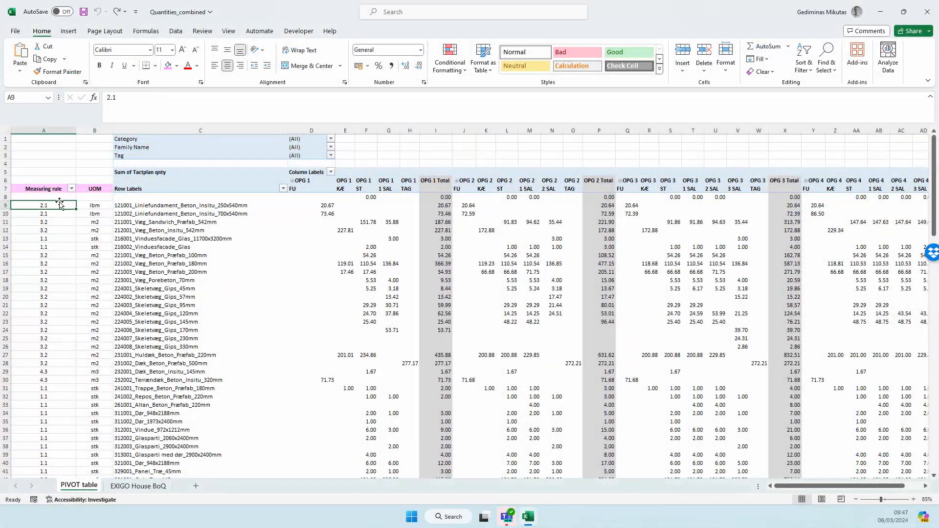
pyautogui.moveTo(47, 206); pyautogui.dragTo(32, 353)
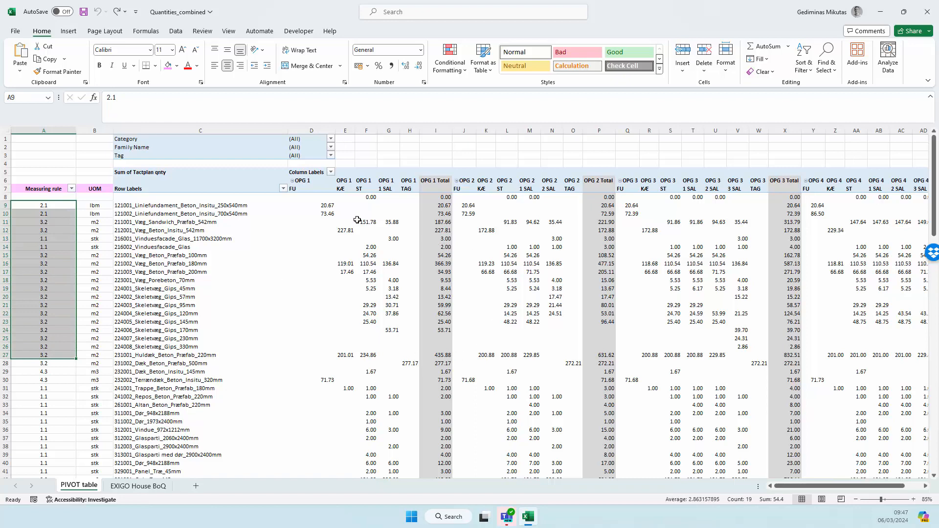
pyautogui.write('4.3')
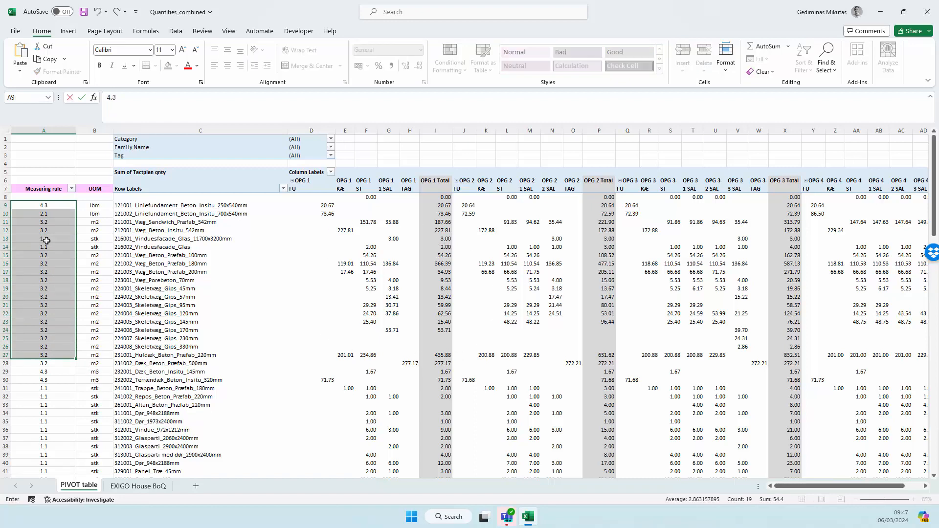
pyautogui.hotkey('ctrl', 'Return')
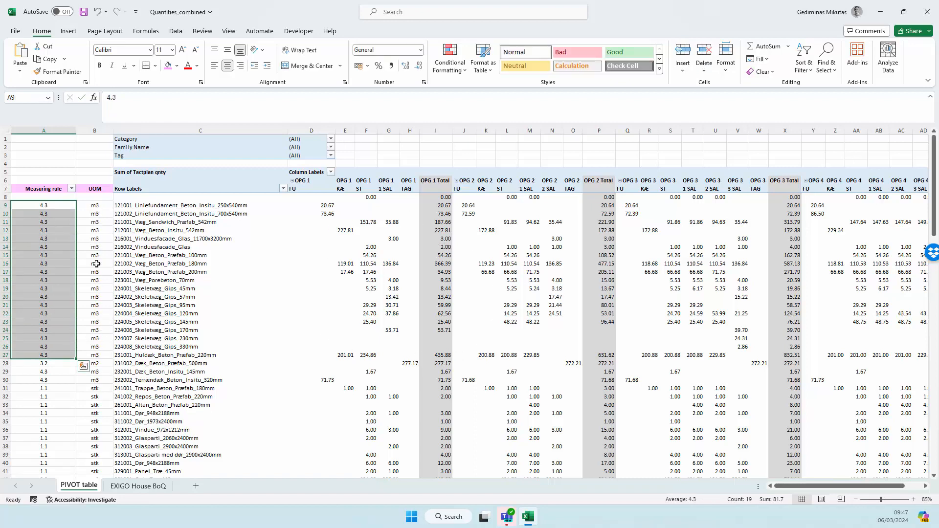
pyautogui.rightClick(133, 191)
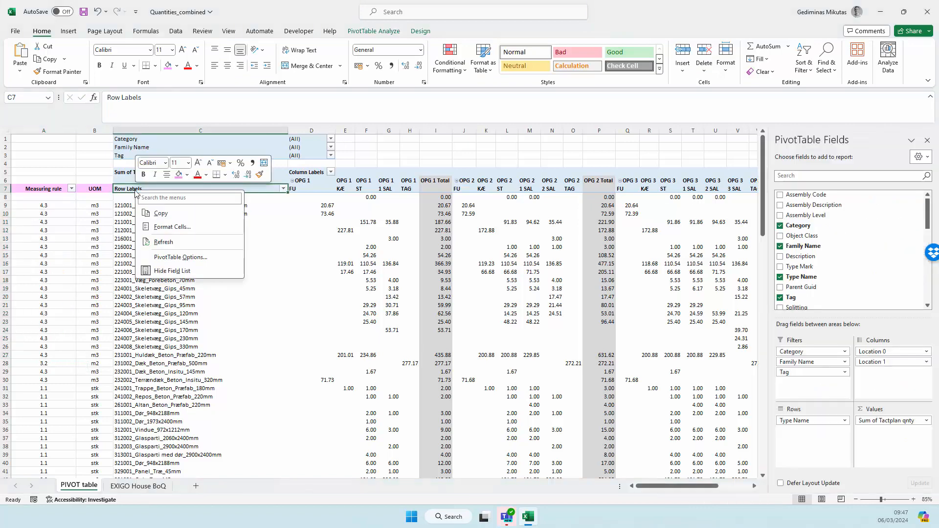
pyautogui.click(166, 242)
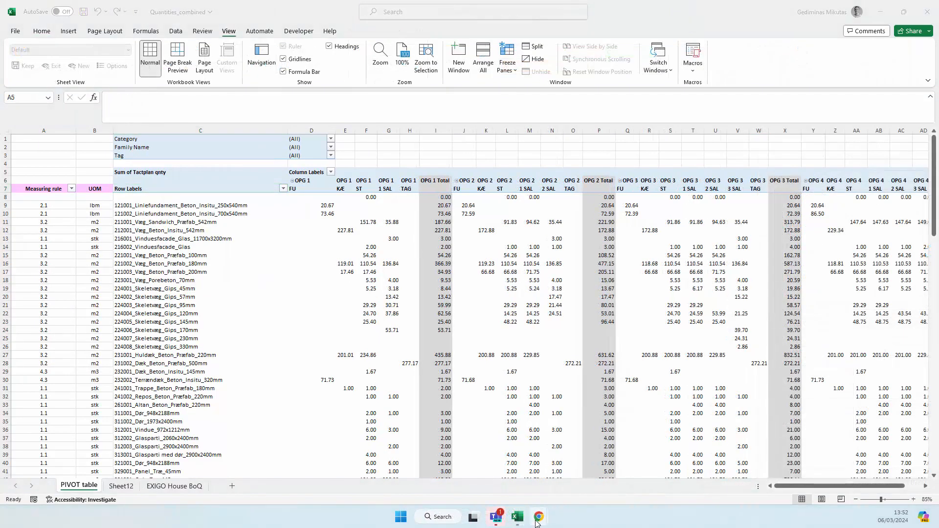
# Copy the Quantities table of the Tactplan schedule to the clipboard with a dot decimal separator and return to the Excel workbook.
pyautogui.moveTo(539, 516)
pyautogui.click(596, 469)
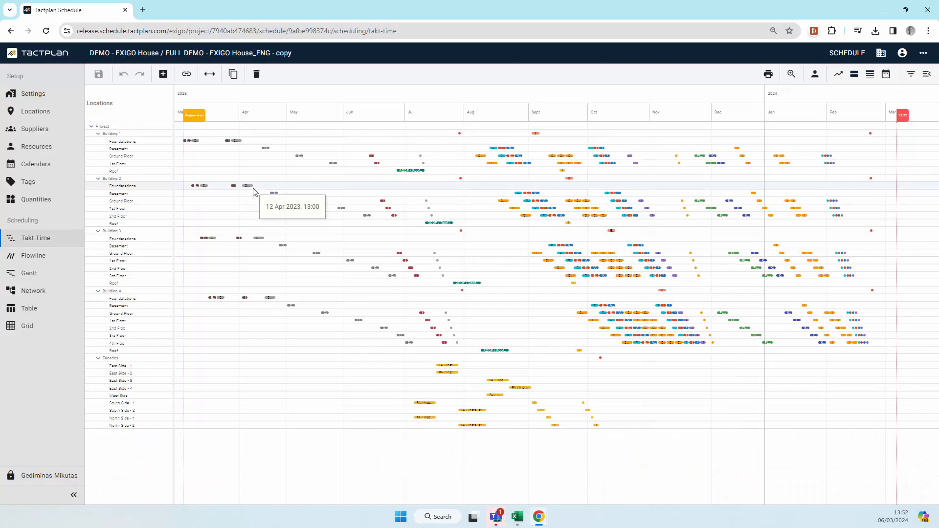
pyautogui.click(35, 198)
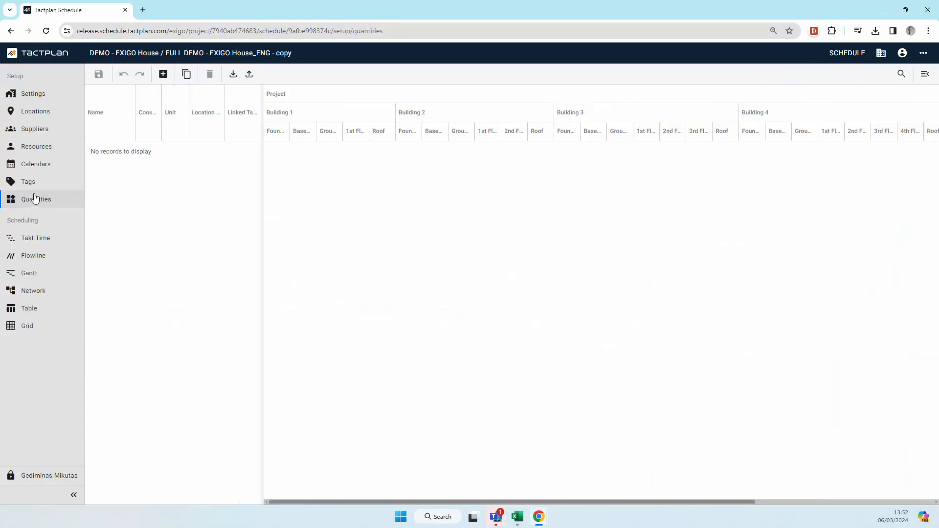
pyautogui.click(250, 77)
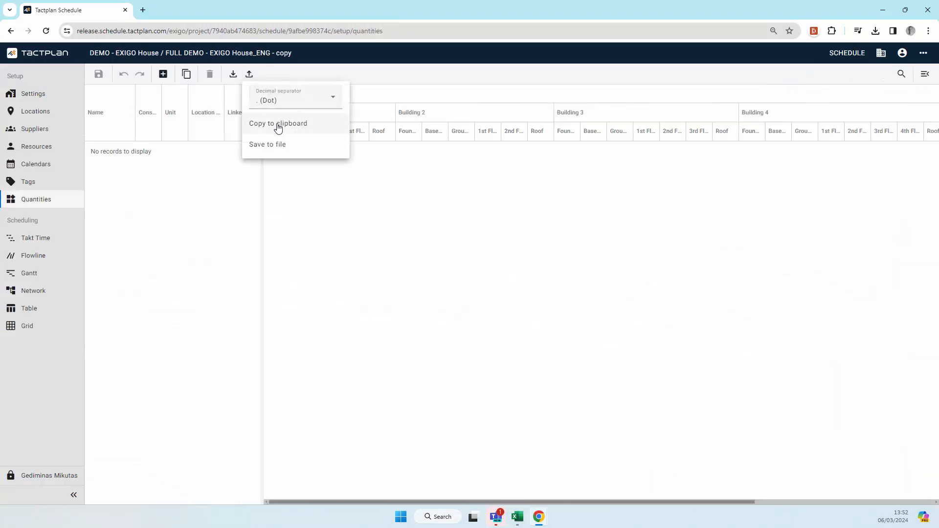
pyautogui.click(294, 123)
pyautogui.click(517, 517)
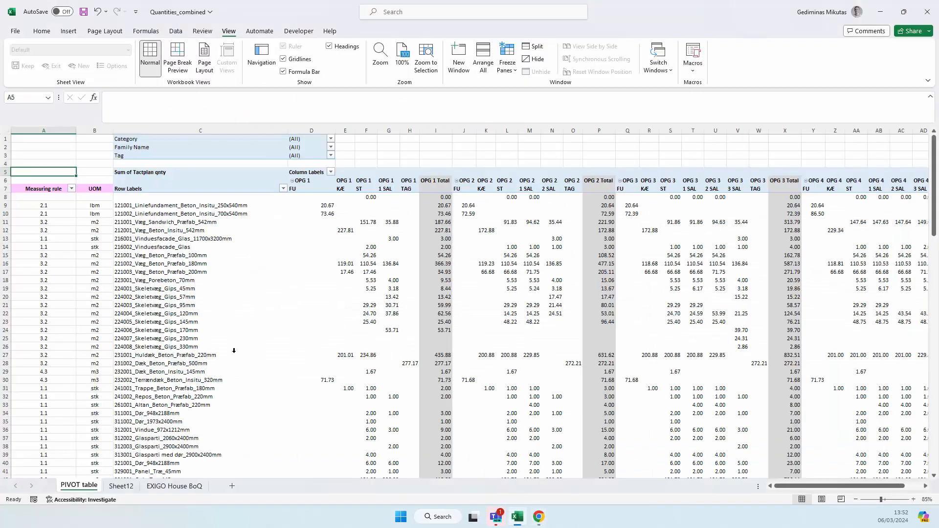
# Paste the copied Tactplan quantities table into Sheet12 starting at cell A1.
pyautogui.click(118, 486)
pyautogui.click(27, 144)
pyautogui.hotkey('ctrl', 'v')
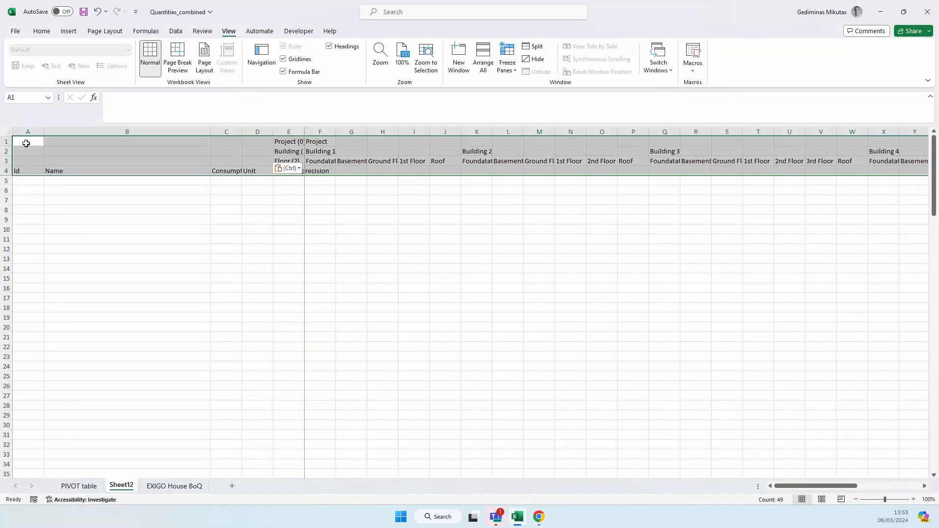
# Copy the type names from C9 down to the last type on the PIVOT table sheet into Sheet12's Name column from B5.
pyautogui.click(69, 206)
pyautogui.click(67, 180)
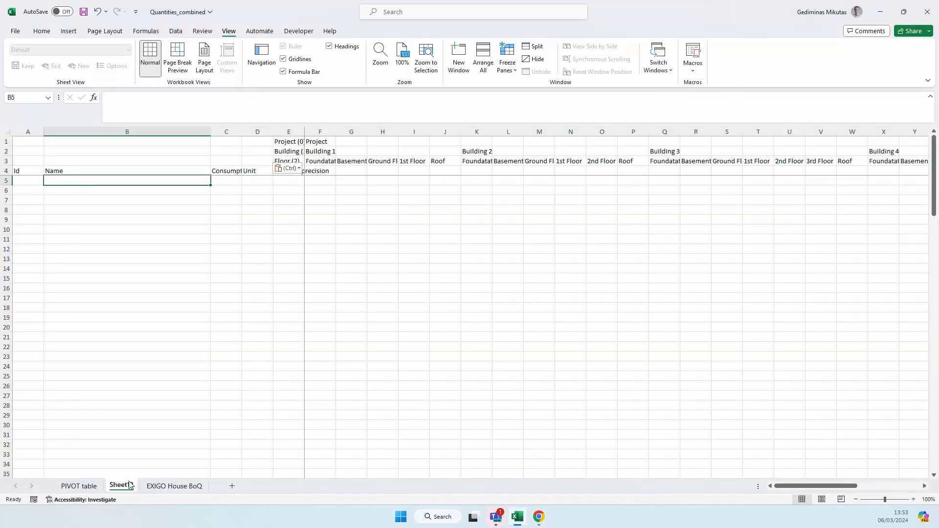
pyautogui.click(81, 486)
pyautogui.click(137, 208)
pyautogui.hotkey('ctrl', 'shift', 'Down')
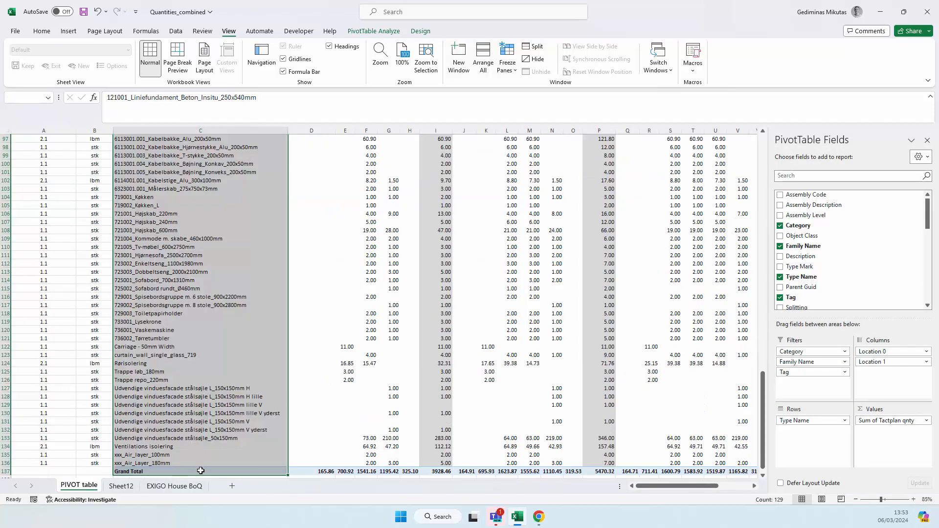
pyautogui.hotkey('ctrl', 'c')
pyautogui.click(122, 485)
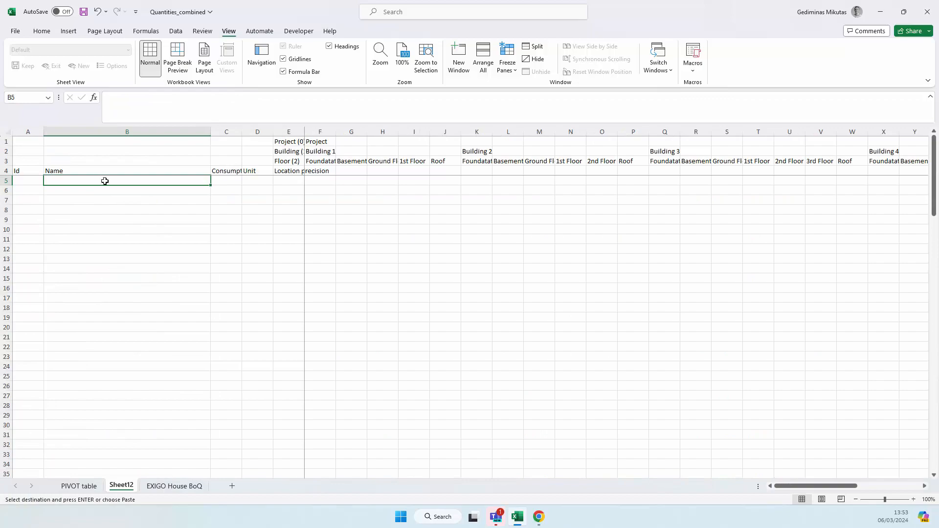
pyautogui.hotkey('ctrl', 'v')
# Copy the UOM cells B9:B136 from the PIVOT table sheet and paste them as values into Sheet12's Unit column from D5.
pyautogui.click(79, 486)
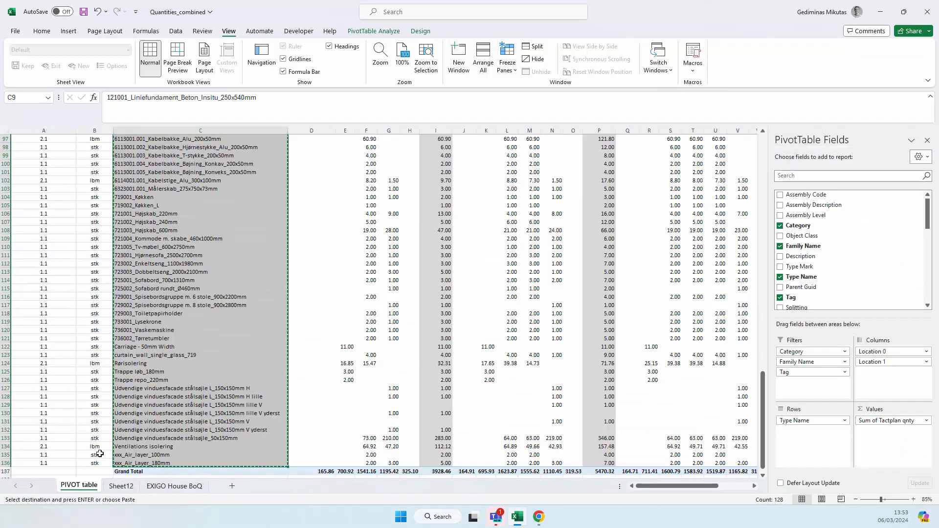
pyautogui.moveTo(99, 462); pyautogui.dragTo(100, 180)
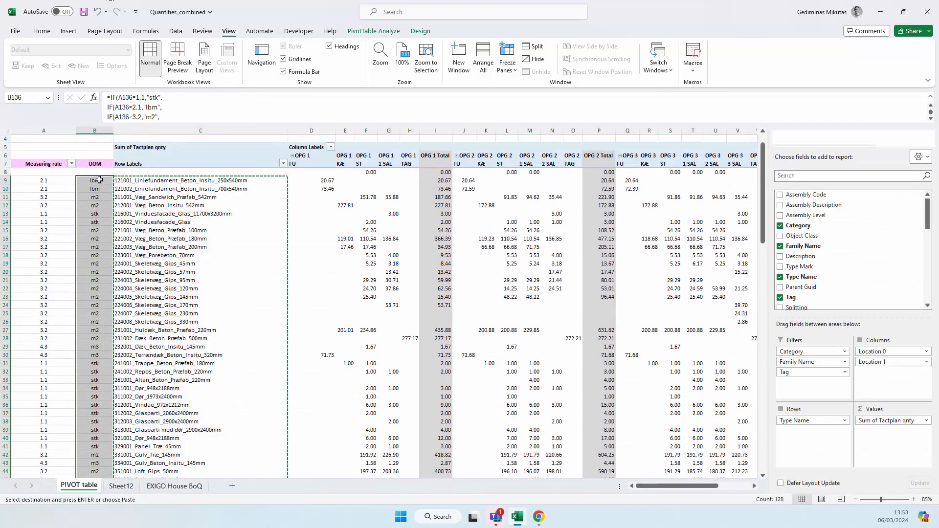
pyautogui.hotkey('ctrl', 'v')
pyautogui.click(122, 486)
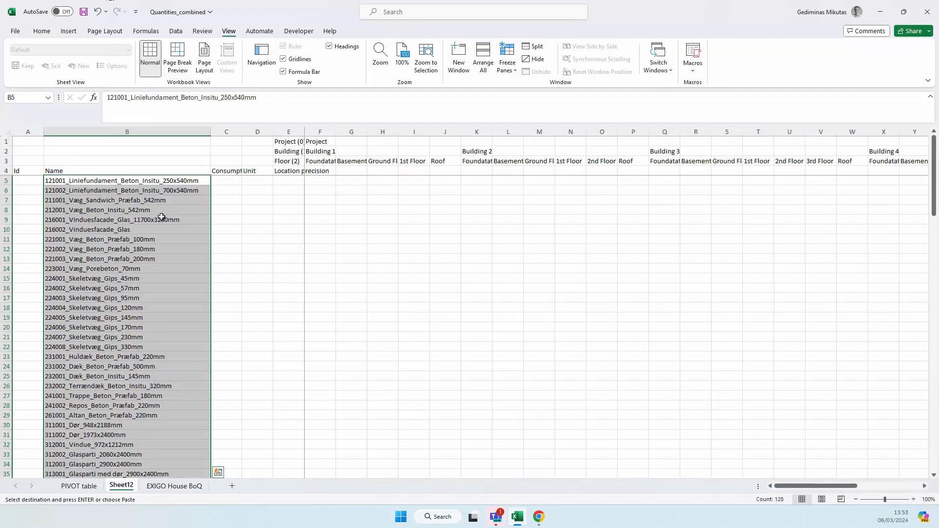
pyautogui.click(254, 186)
pyautogui.hotkey('ctrl', 'v')
pyautogui.moveTo(287, 181); pyautogui.dragTo(295, 274)
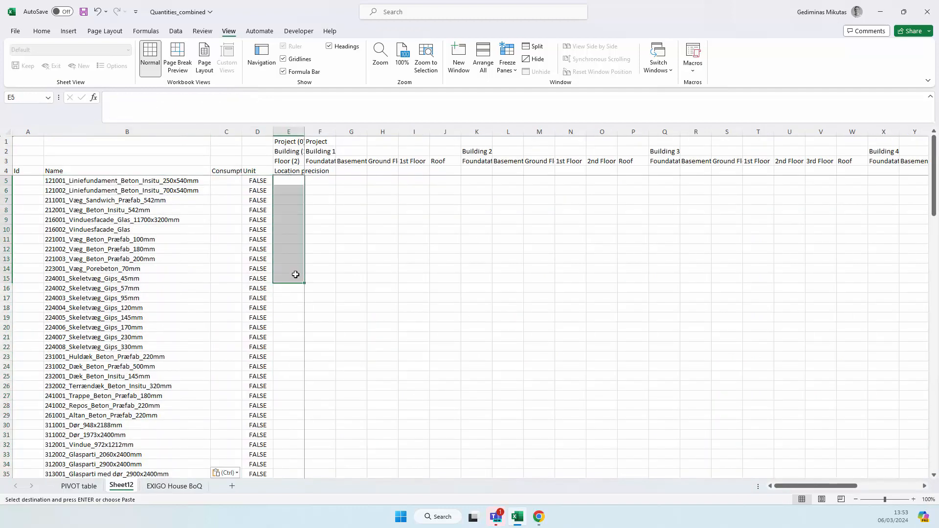
pyautogui.press('ctrl')
pyautogui.press('v')
# Fill the Location precision column with 2 for every quantity row, from E5 to E132.
pyautogui.moveTo(285, 180); pyautogui.dragTo(273, 456)
pyautogui.press('Return')
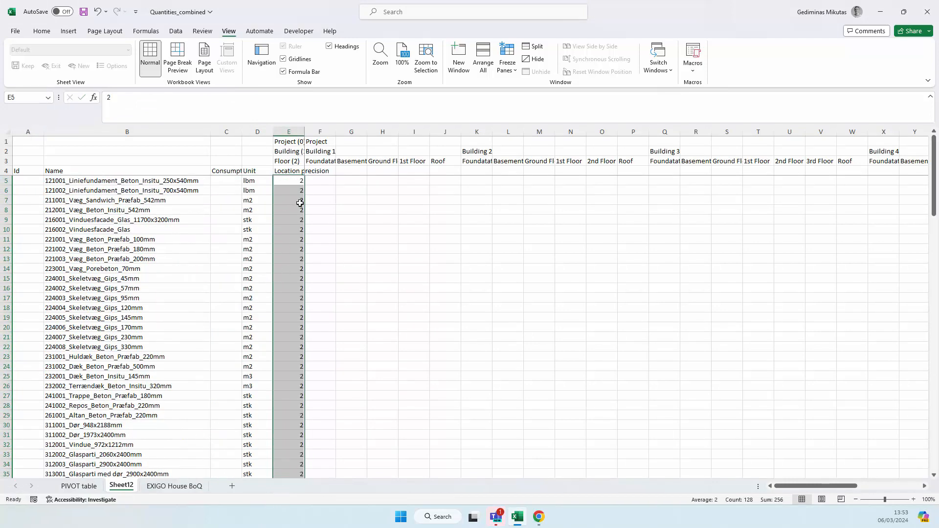
pyautogui.click(320, 179)
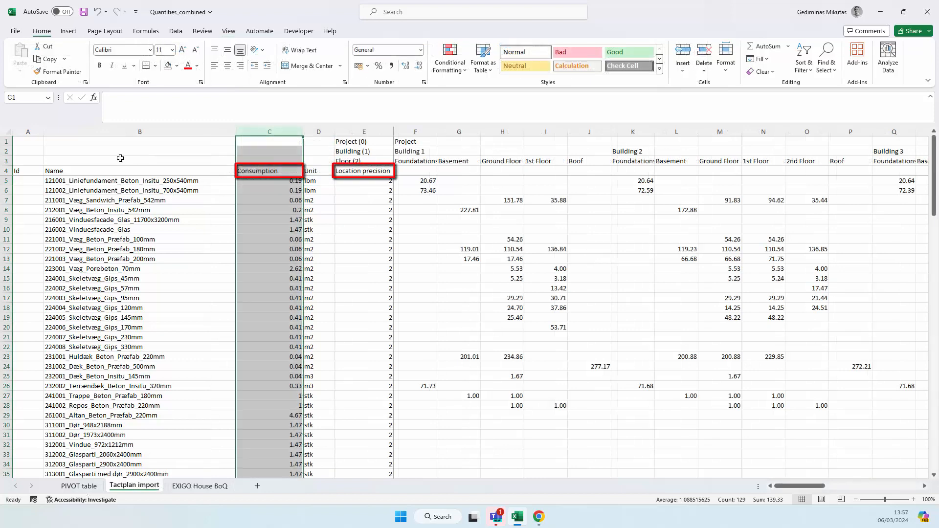
# Copy rows 5 to 132 of the Tactplan import sheet and switch to the Tactplan Quantities page in Chrome.
pyautogui.click(110, 213)
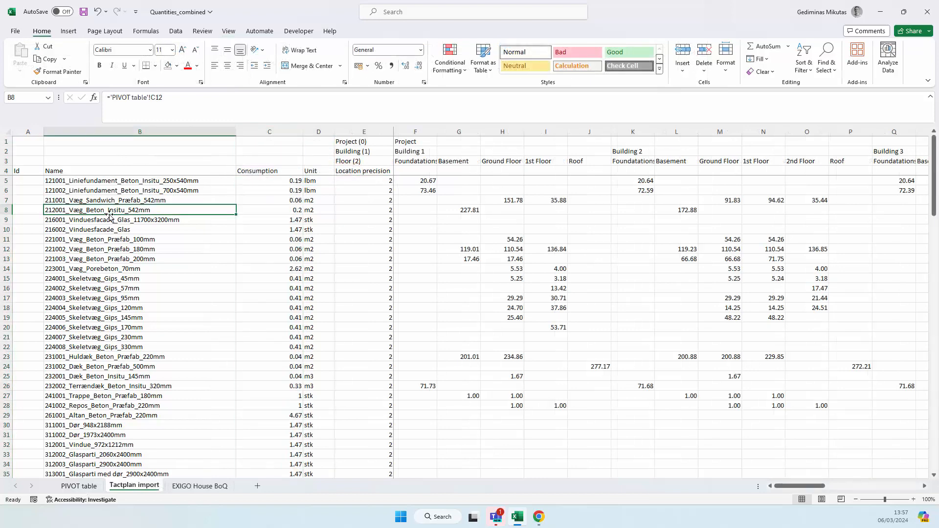
pyautogui.moveTo(10, 186); pyautogui.dragTo(16, 444)
pyautogui.hotkey('ctrl', 'c')
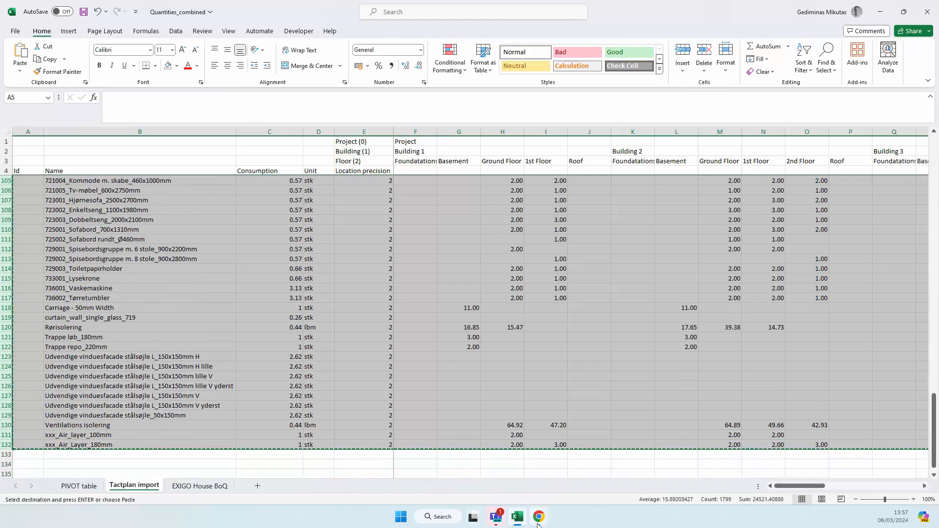
pyautogui.moveTo(537, 521)
pyautogui.click(594, 457)
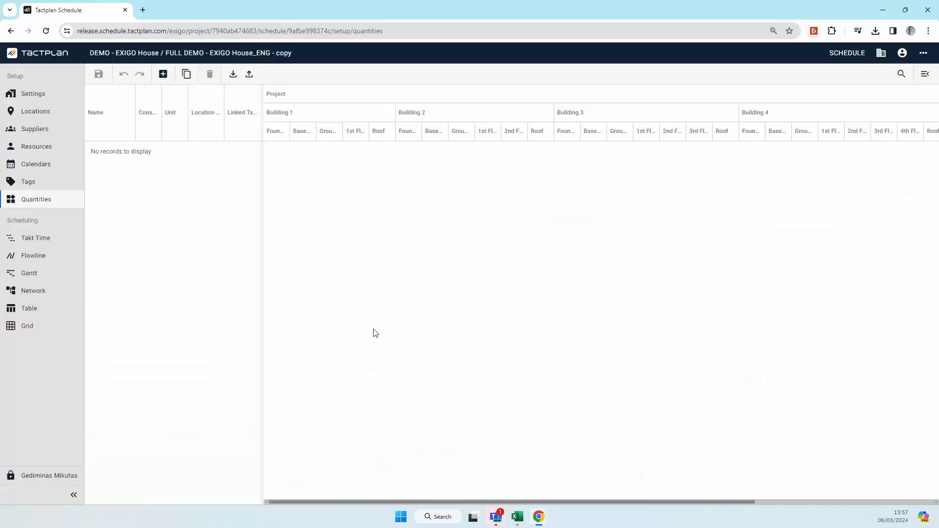
# Import the copied quantity rows into the Tactplan Quantities table and save the schedule.
pyautogui.click(233, 74)
pyautogui.click(286, 306)
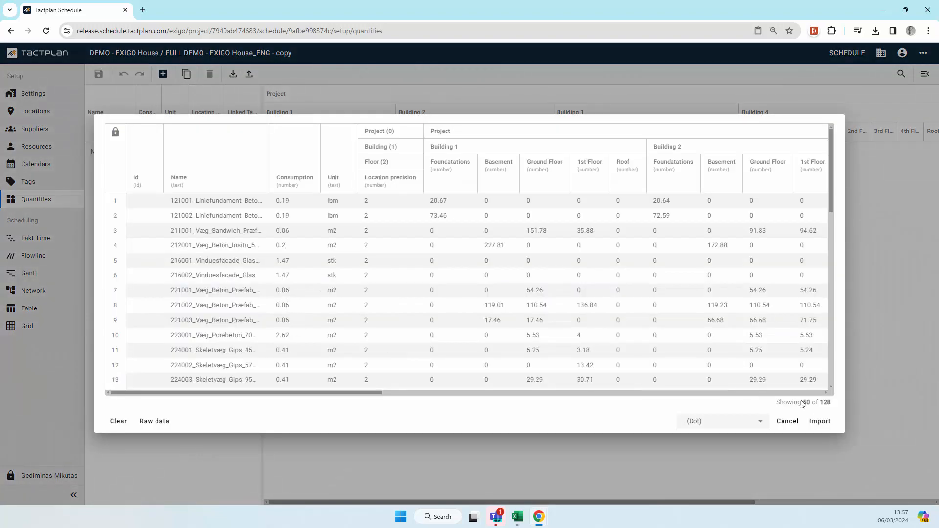
pyautogui.click(821, 422)
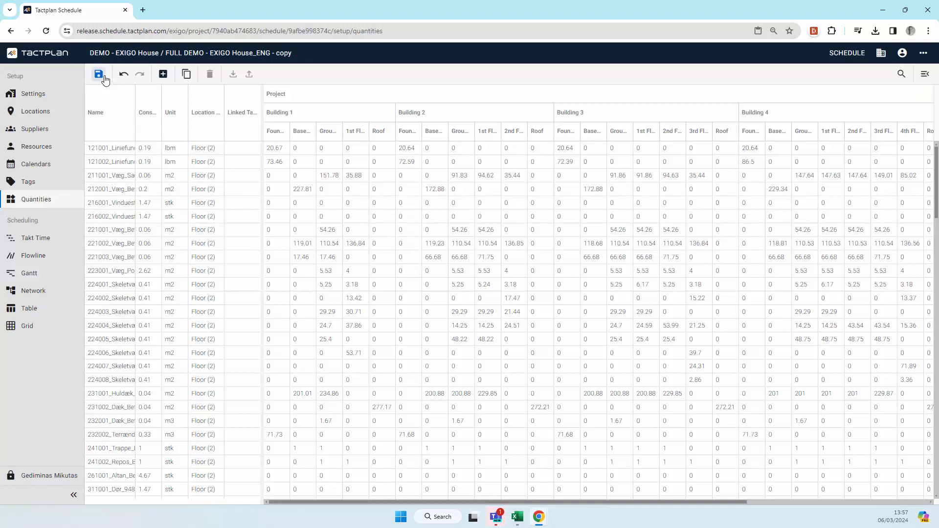
pyautogui.click(103, 76)
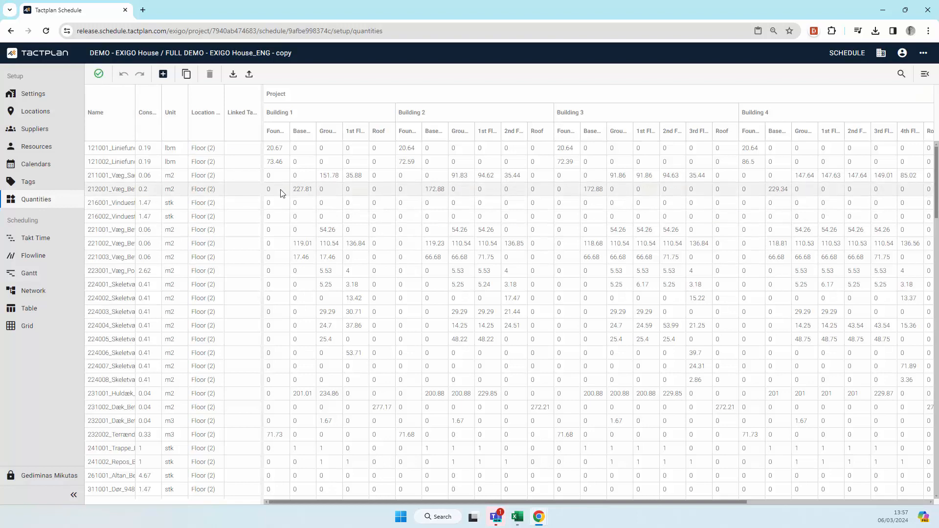
# Widen the name columns and link the two Liniefundament_Beton_Insitu quantities to the task CON / Foundations.
pyautogui.moveTo(262, 197); pyautogui.dragTo(556, 218)
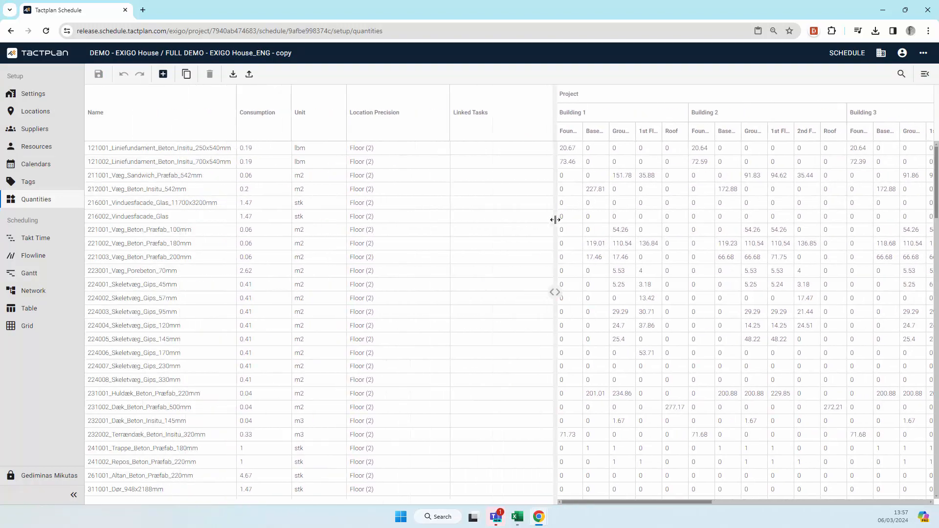
pyautogui.click(142, 149)
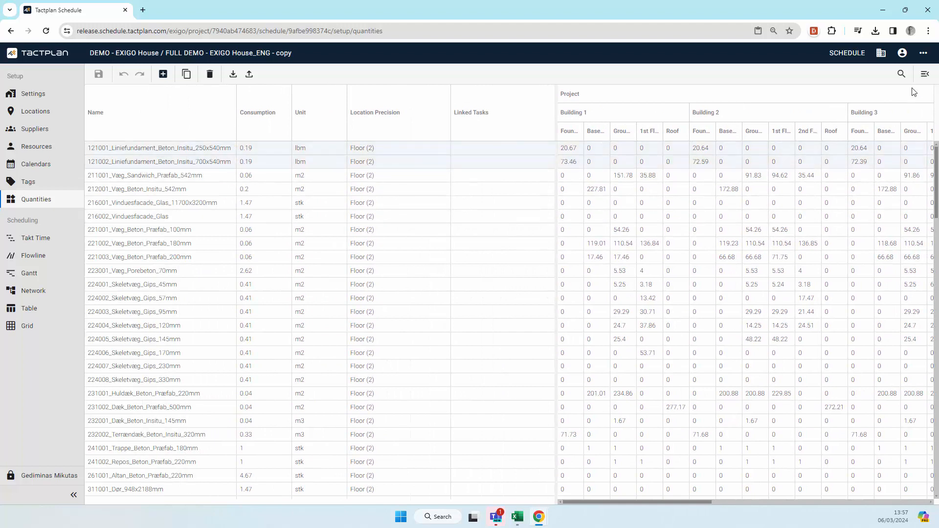
pyautogui.click(925, 77)
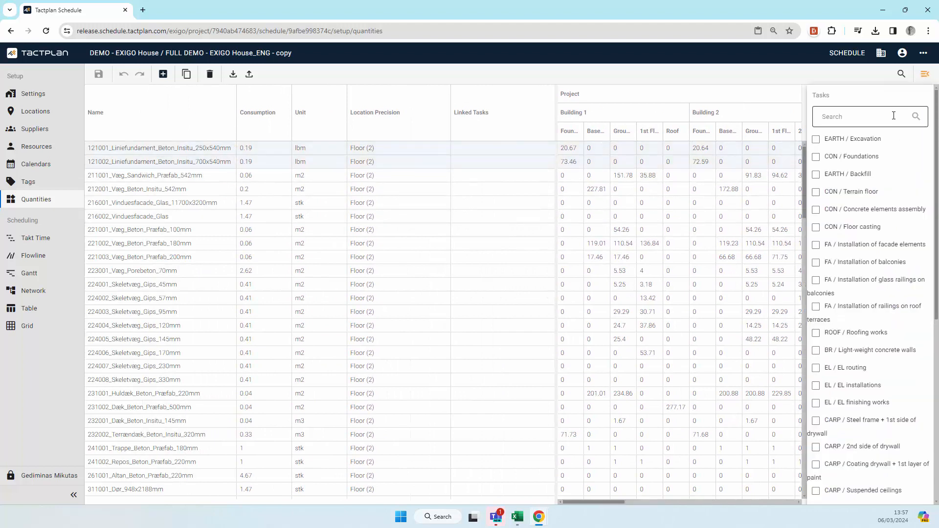
pyautogui.click(815, 157)
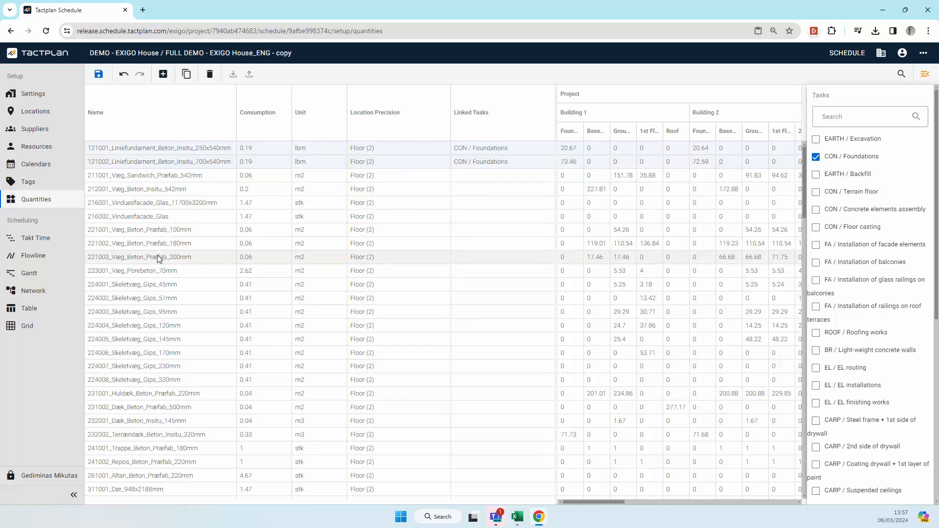
# Link the quantities 224001 to 224008 Skeletvæg_Gips to the task CARP / Steel frame + 1st side of drywall.
pyautogui.click(153, 284)
pyautogui.keyDown('shift'); pyautogui.click(153, 375); pyautogui.keyUp('shift')
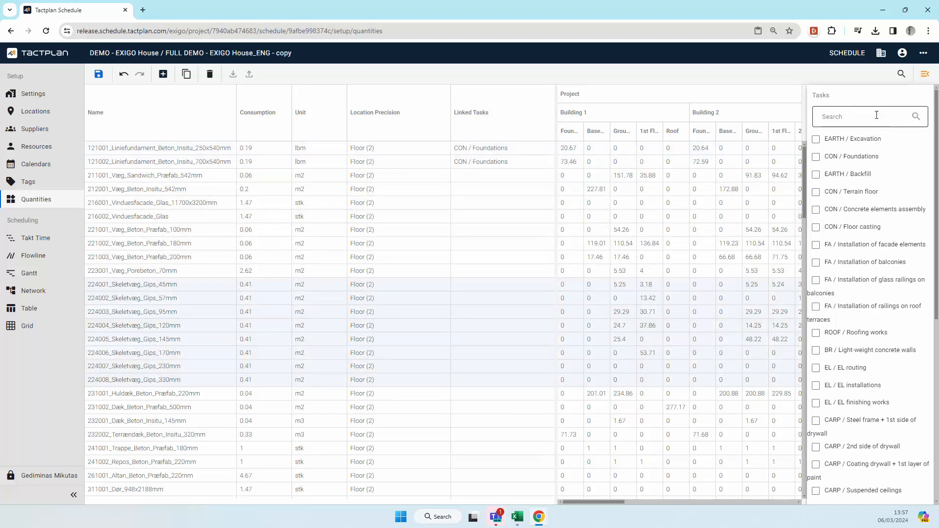
pyautogui.click(816, 421)
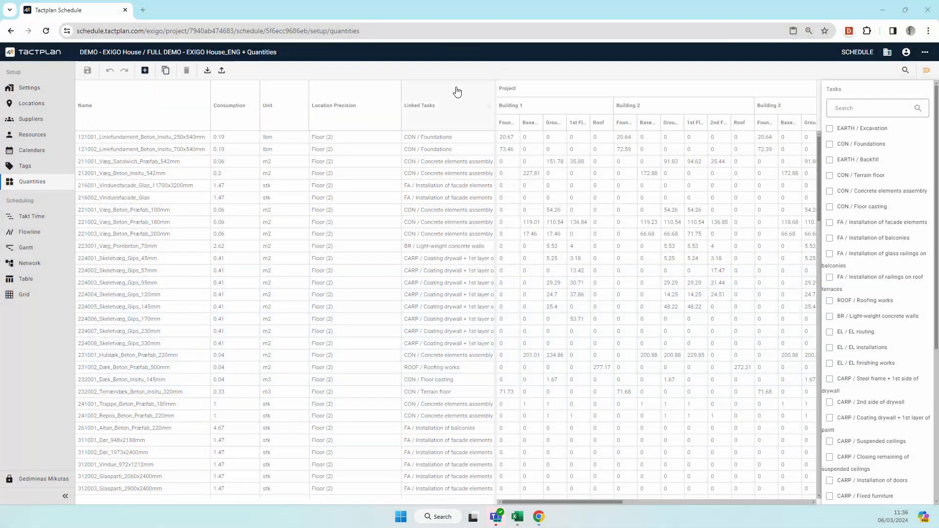
# Sort the quantities by Linked Tasks and review which task each quantity is linked to.
pyautogui.click(456, 100)
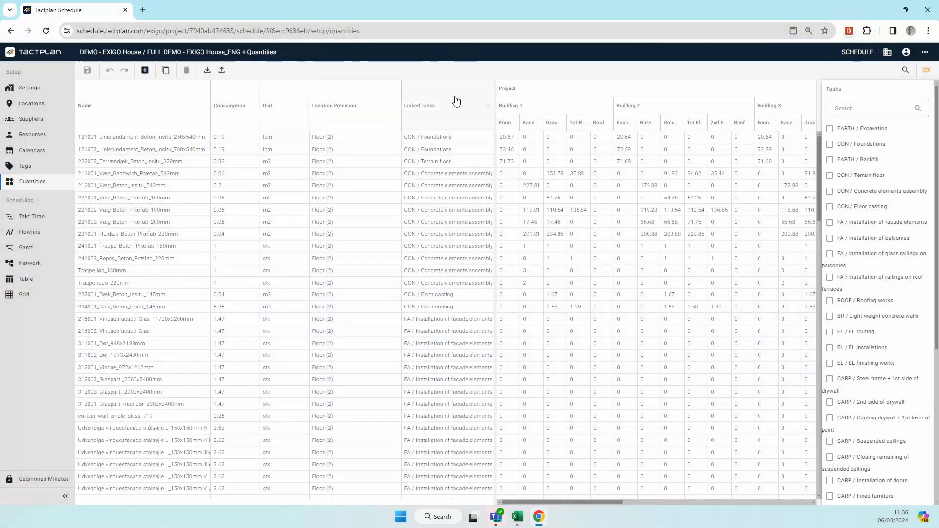
pyautogui.scroll(-15, 459, 179)
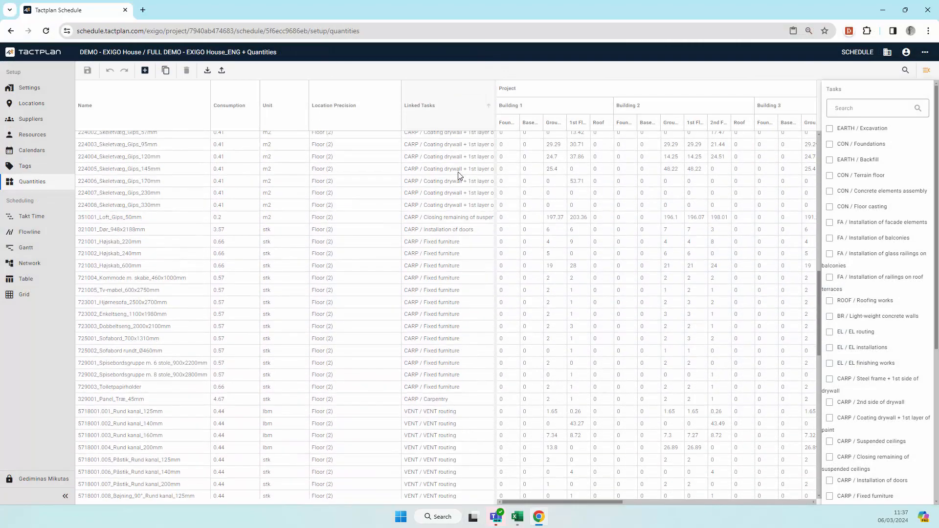
pyautogui.scroll(15, 459, 179)
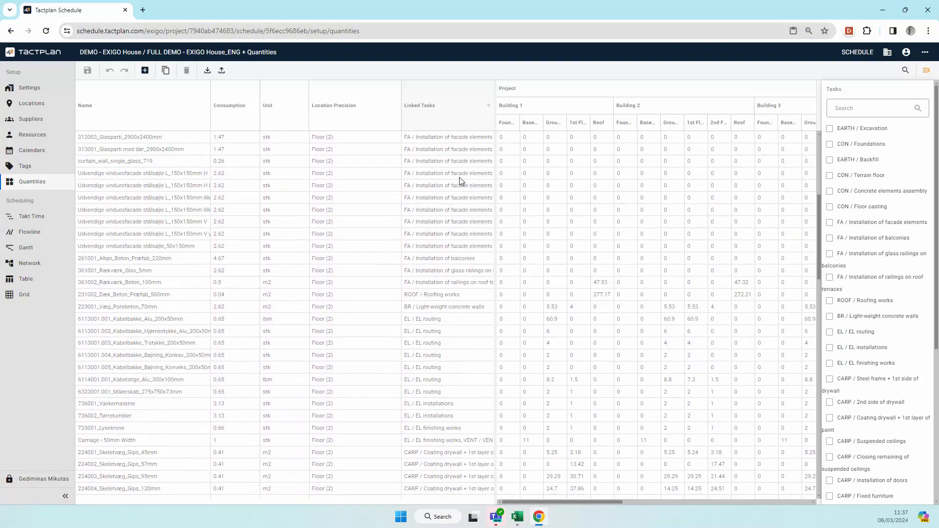
# Show the quantities of the CARP / Steel frame + 1st side of drywall task in the Takt Time schedule.
pyautogui.click(61, 216)
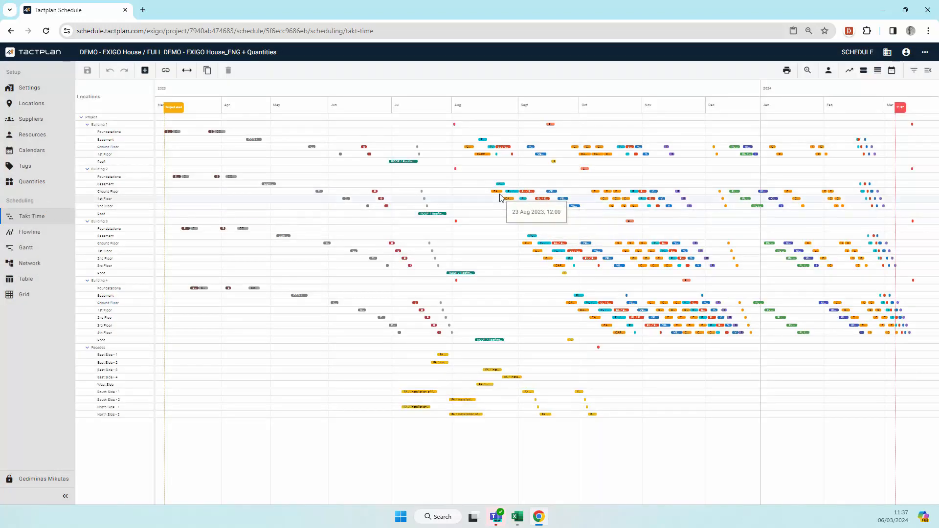
pyautogui.click(497, 191)
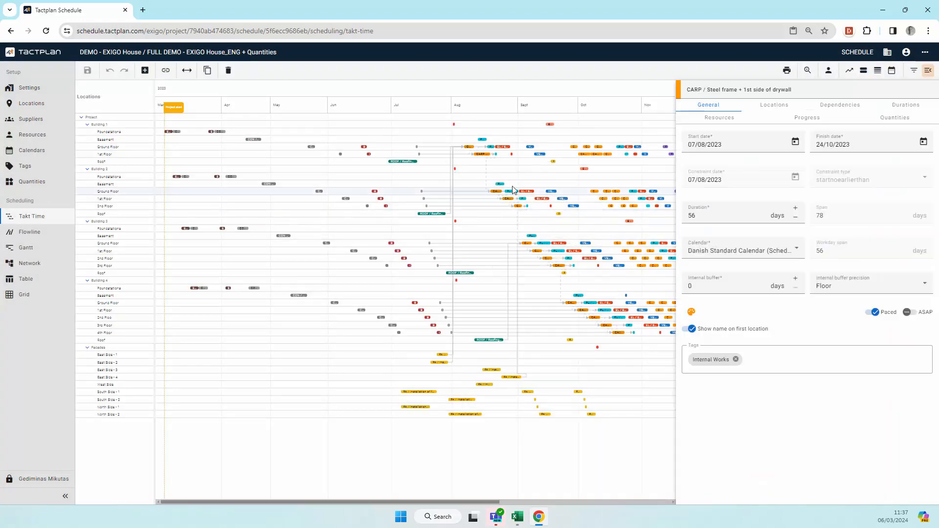
pyautogui.click(901, 119)
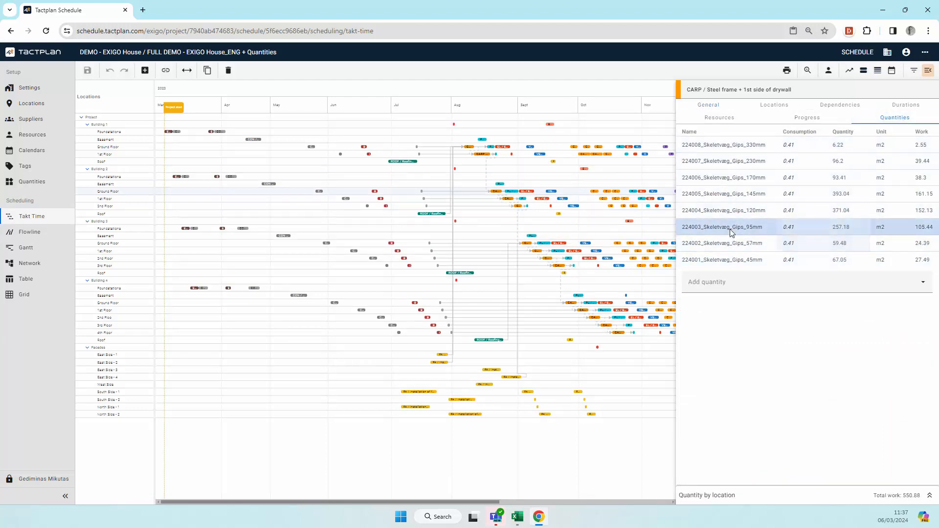
# Add the quantity 121002_Liniefundament_Beton_Insitu_700x540mm to the drywall steel frame task and set its consumption to 1.
pyautogui.click(788, 284)
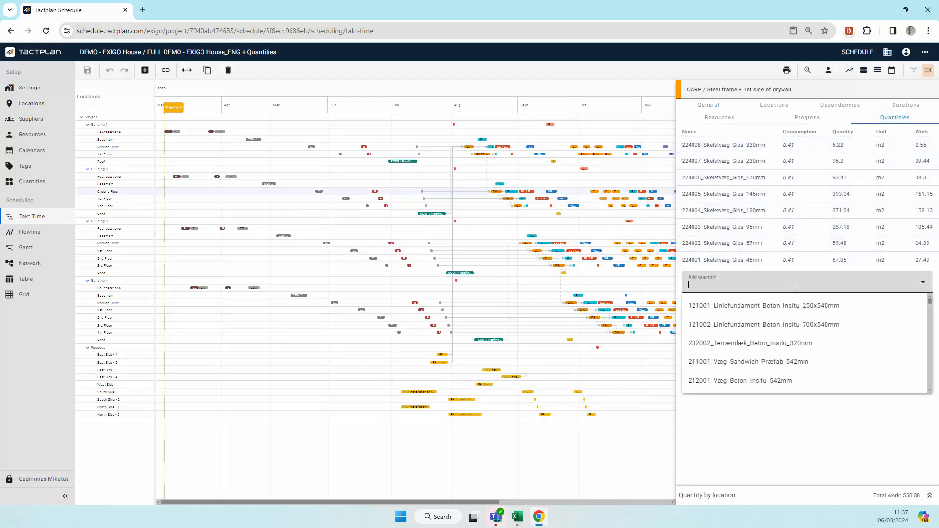
pyautogui.click(761, 325)
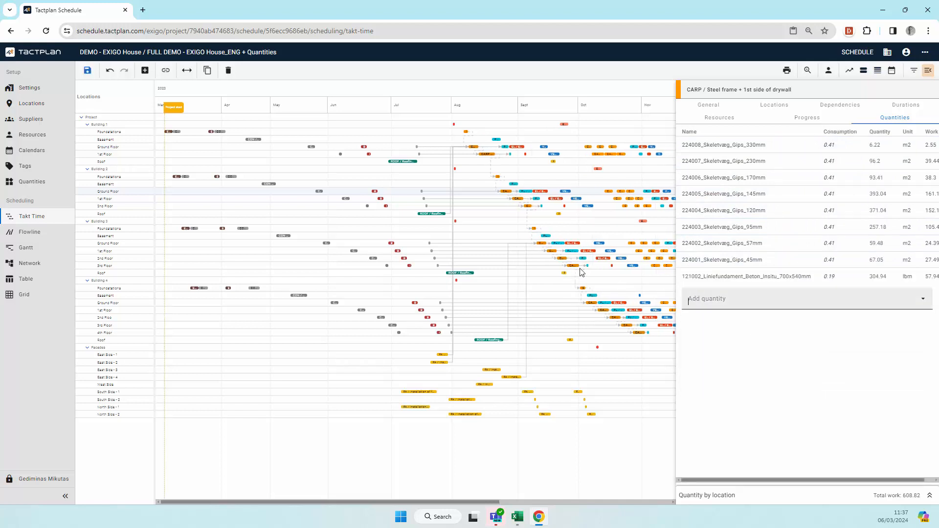
pyautogui.click(836, 276)
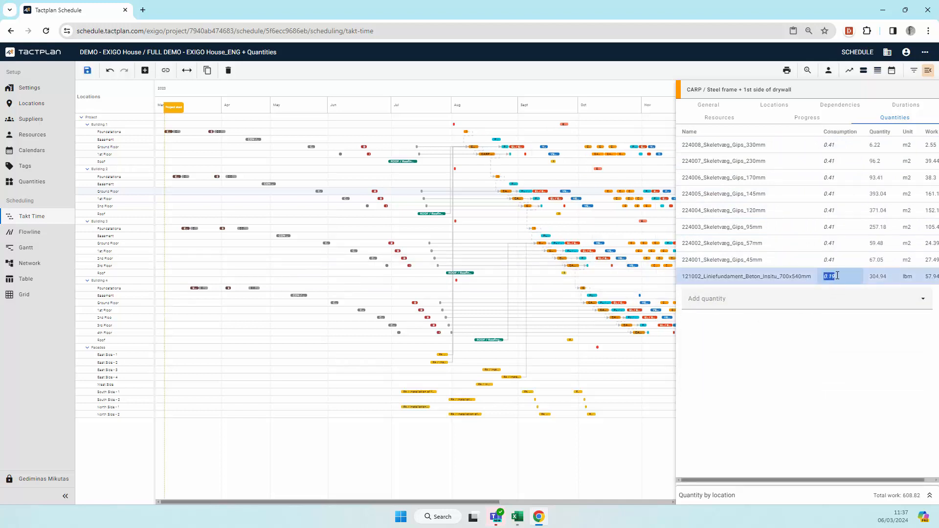
pyautogui.write('1')
pyautogui.press('Return')
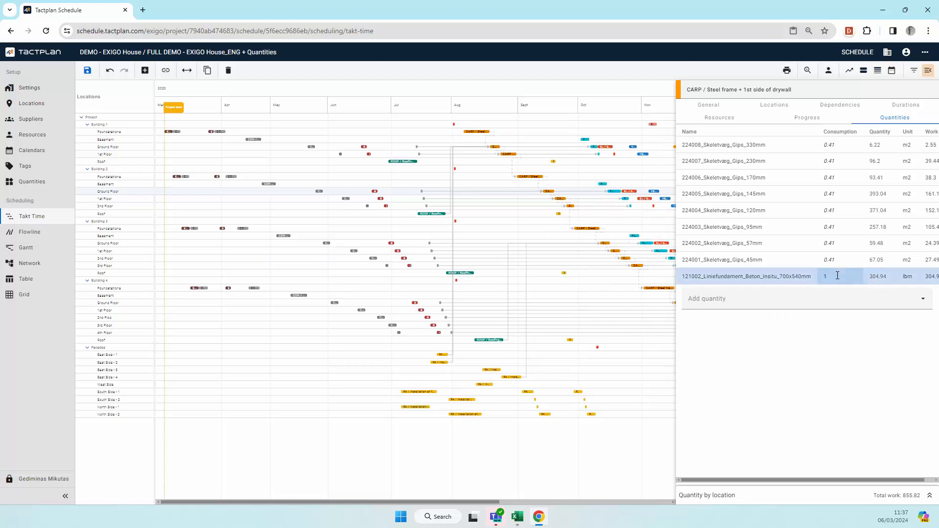
# Reset the consumption of 121002_Liniefundament_Beton_Insitu_700x540mm and remove that quantity from the task.
pyautogui.rightClick(797, 279)
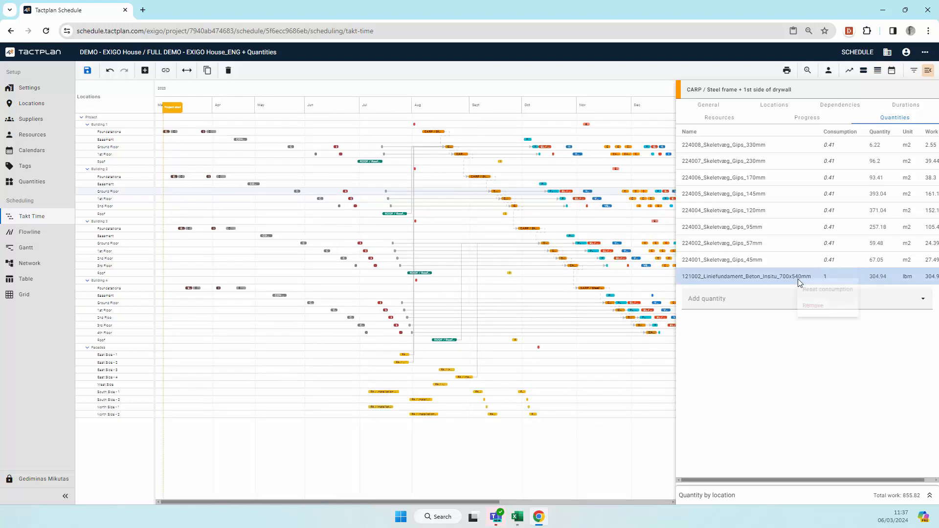
pyautogui.click(823, 292)
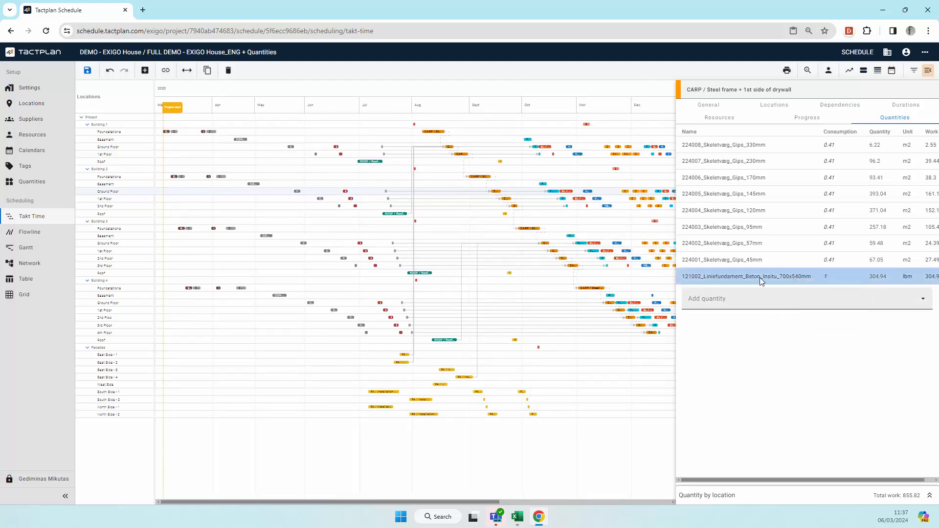
pyautogui.rightClick(731, 279)
pyautogui.click(748, 307)
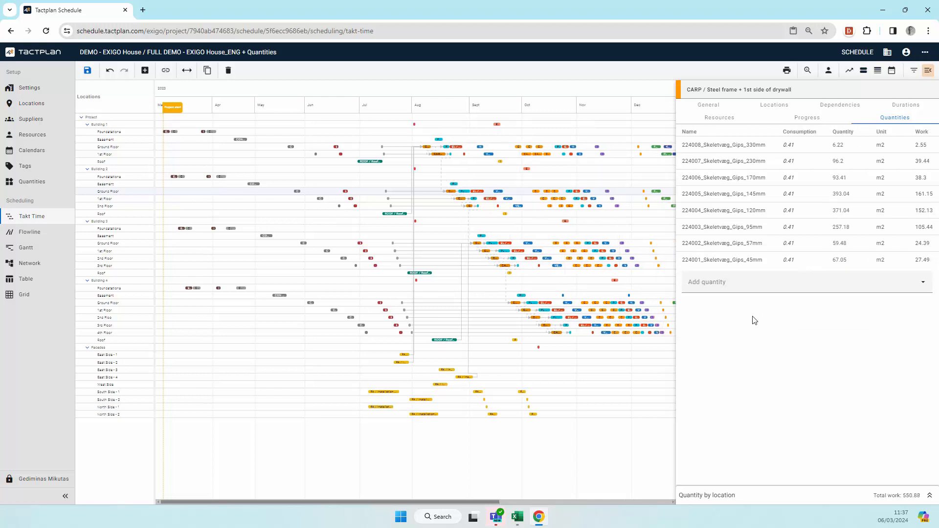
# Set the CAPR / Carpenter productivity to 2 in the resources of the CARP / Steel frame + 1st side of drywall task.
pyautogui.click(719, 122)
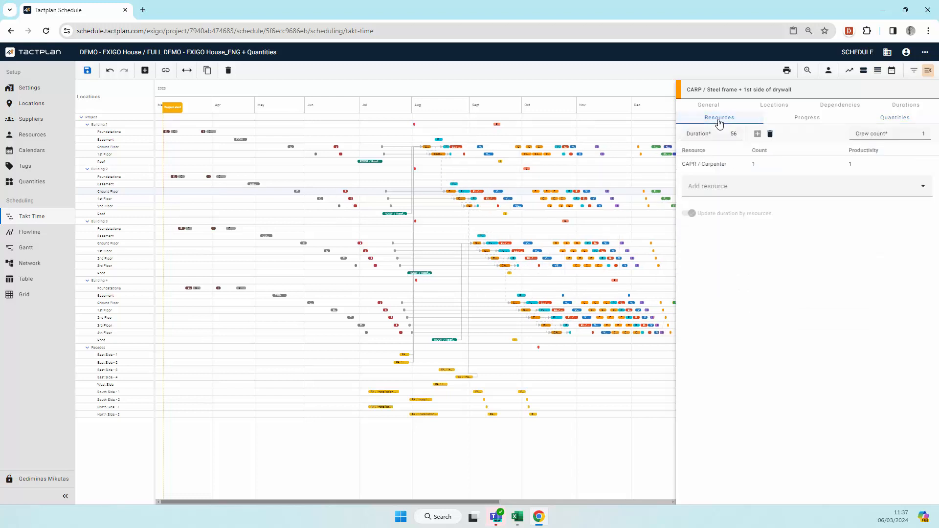
pyautogui.click(852, 164)
pyautogui.write('2')
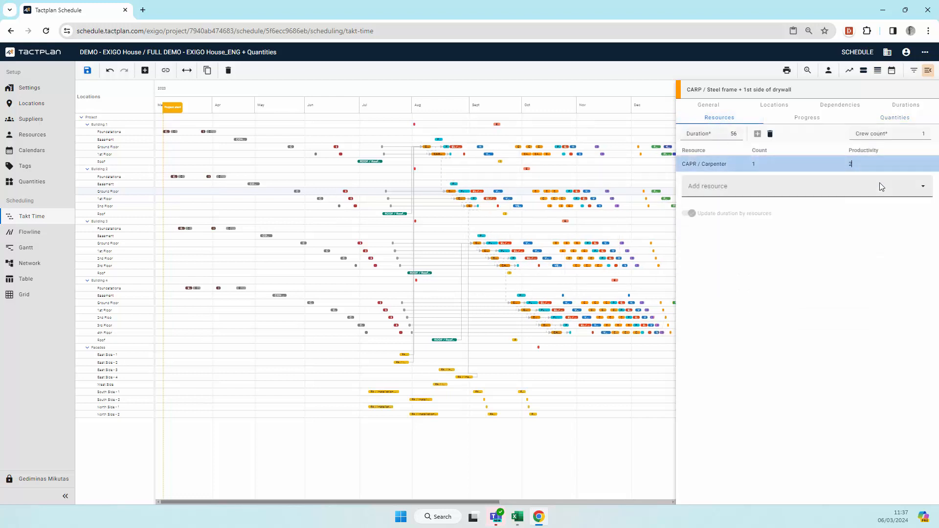
pyautogui.click(883, 216)
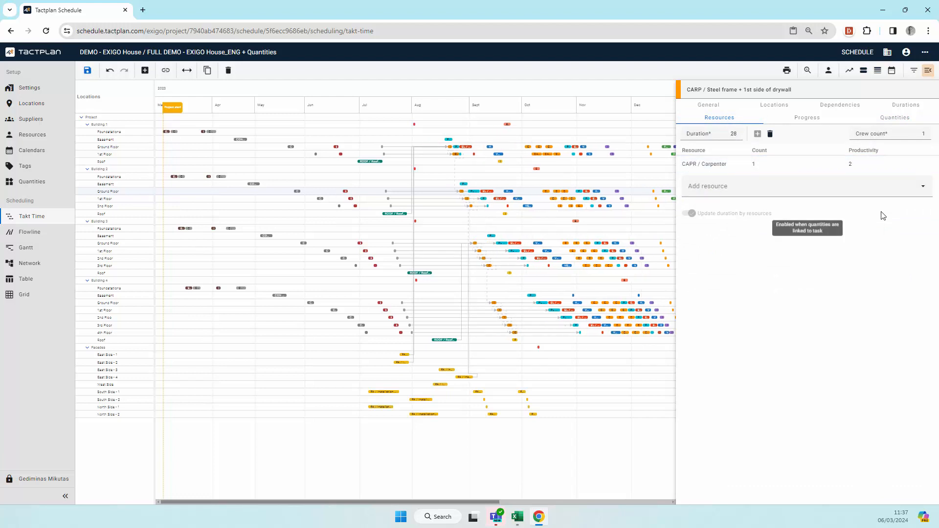
# Set the carpenter's productivity back to 1 and its count to 2, accepting a count above the resource's maximum capacity.
pyautogui.click(855, 164)
pyautogui.write('1')
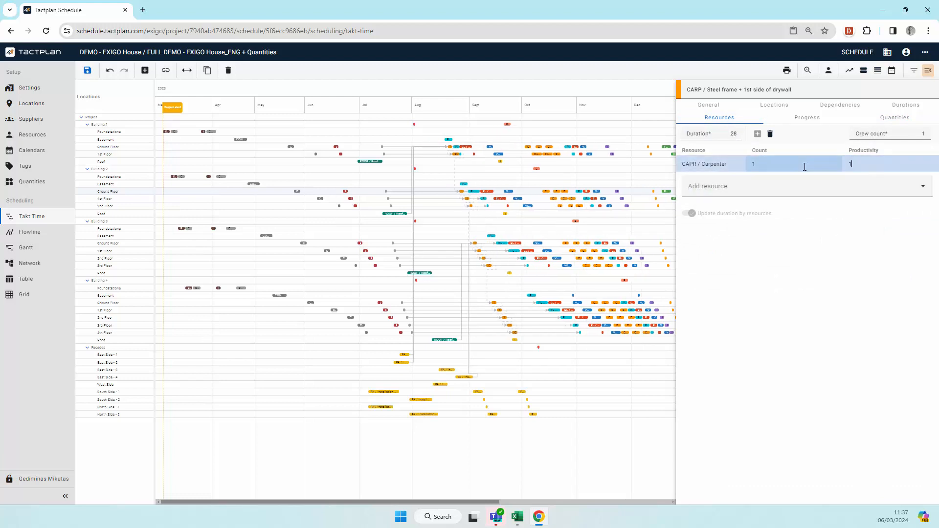
pyautogui.click(804, 167)
pyautogui.write('2')
pyautogui.click(699, 167)
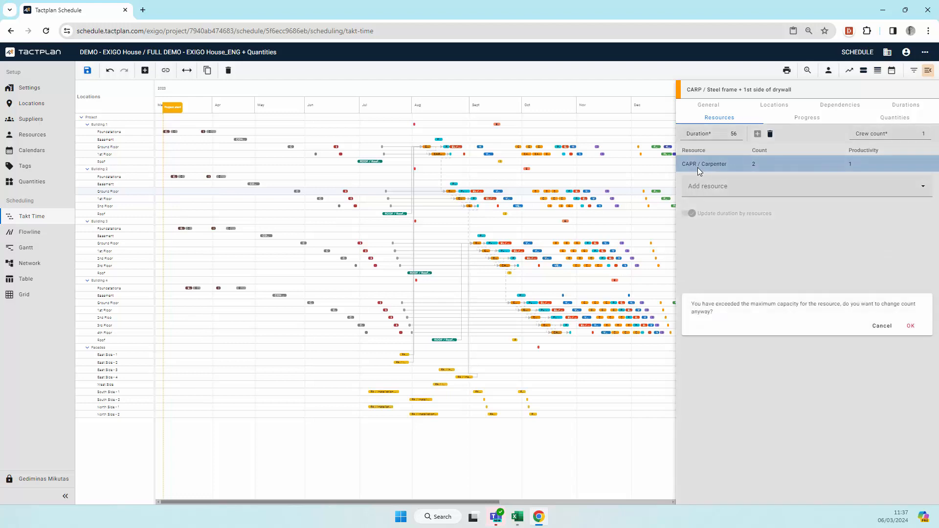
pyautogui.click(910, 326)
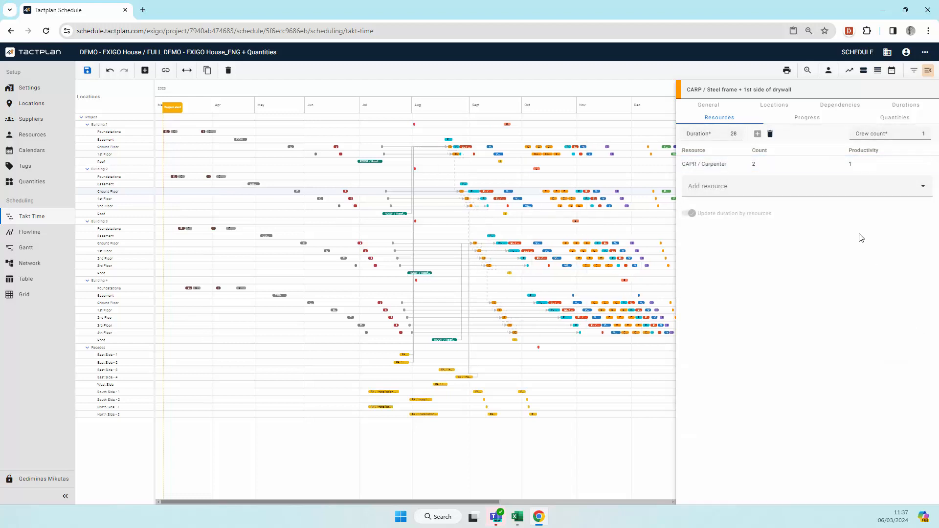
# Return the carpenter's count to 1 and show the resource histogram across the full schedule with the task details hidden.
pyautogui.click(695, 171)
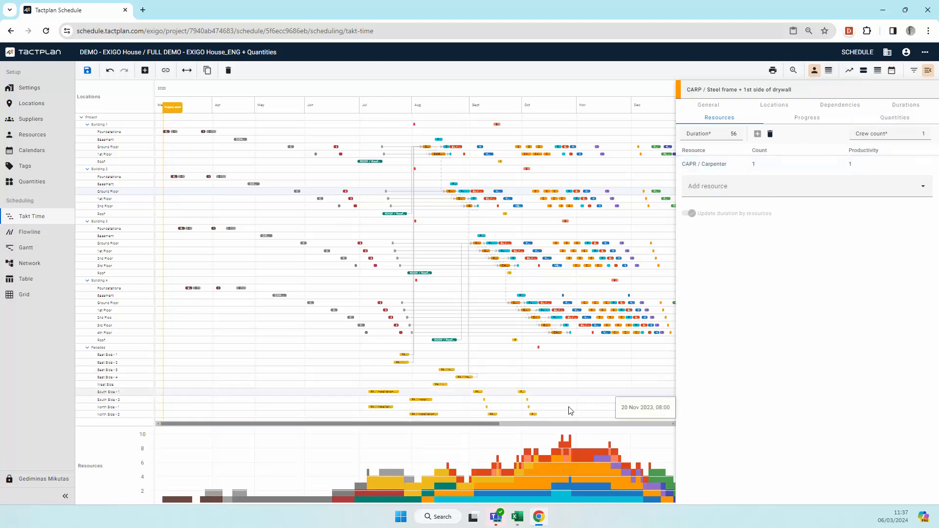
pyautogui.moveTo(496, 424); pyautogui.dragTo(580, 426)
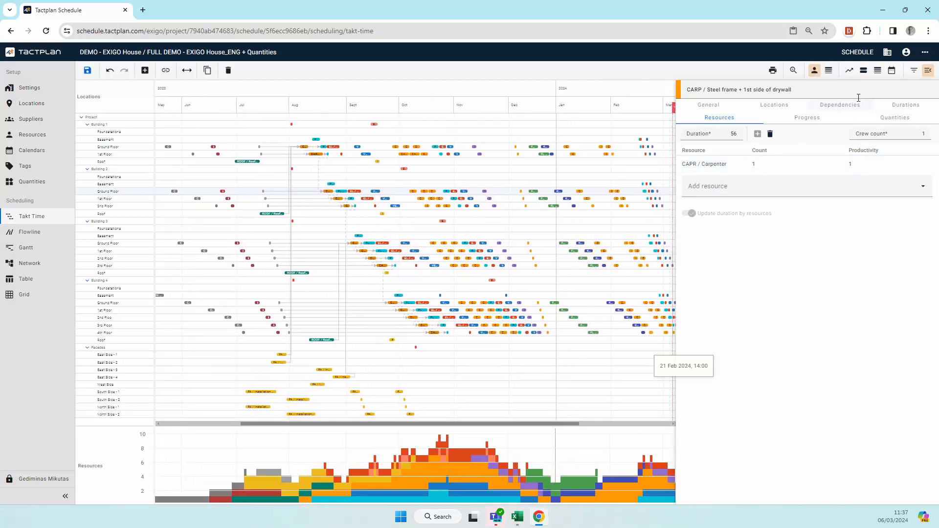
pyautogui.click(929, 72)
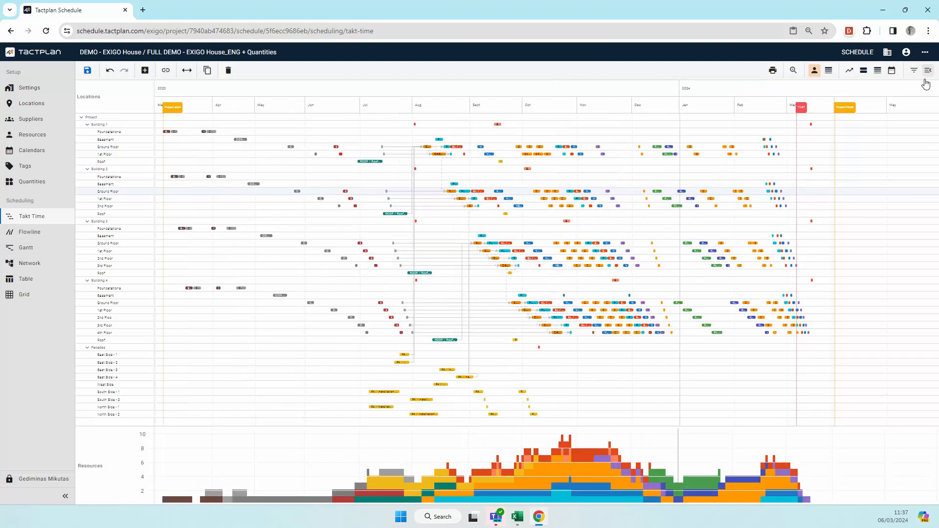